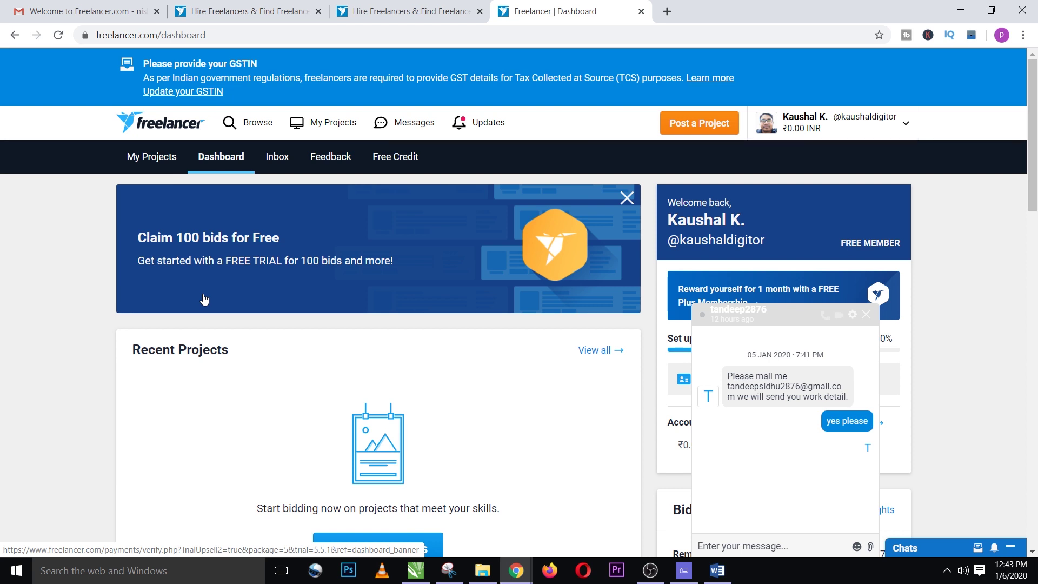
Step: Open the project listings from the Recent Projects section and close the chat conversation window
scroll(419, 341, down, 2)
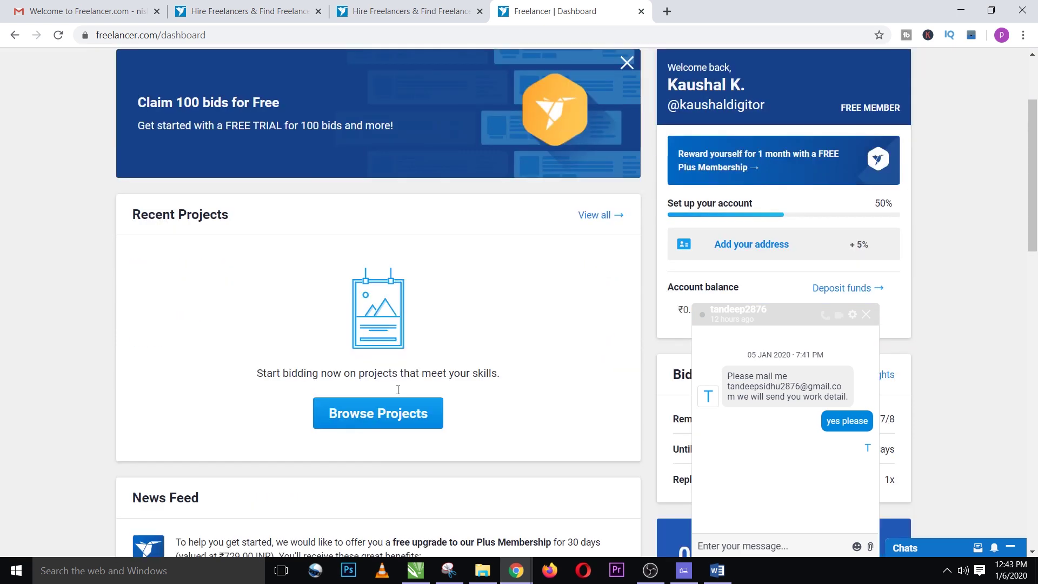
click(380, 412)
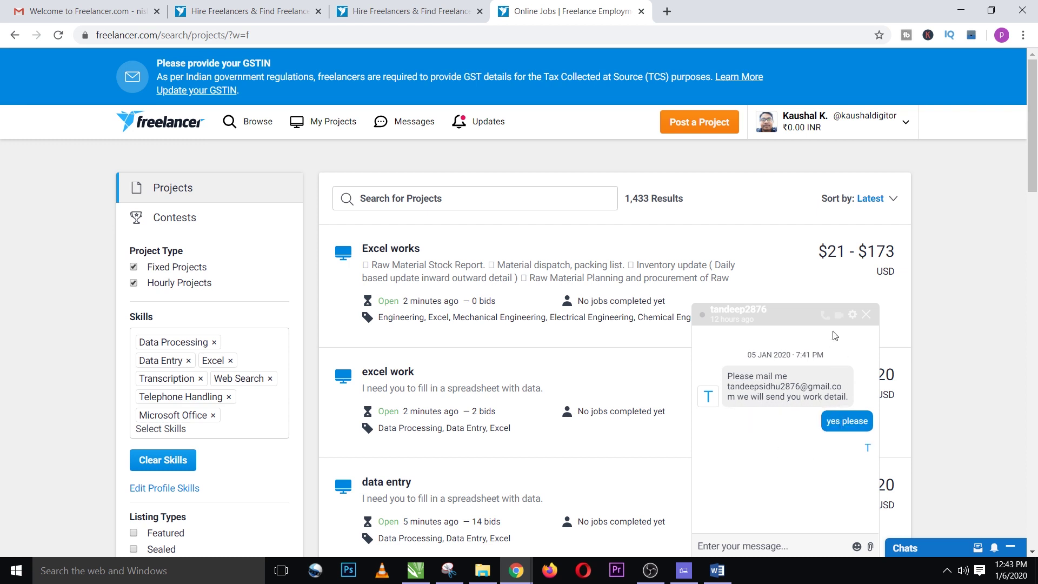
click(868, 320)
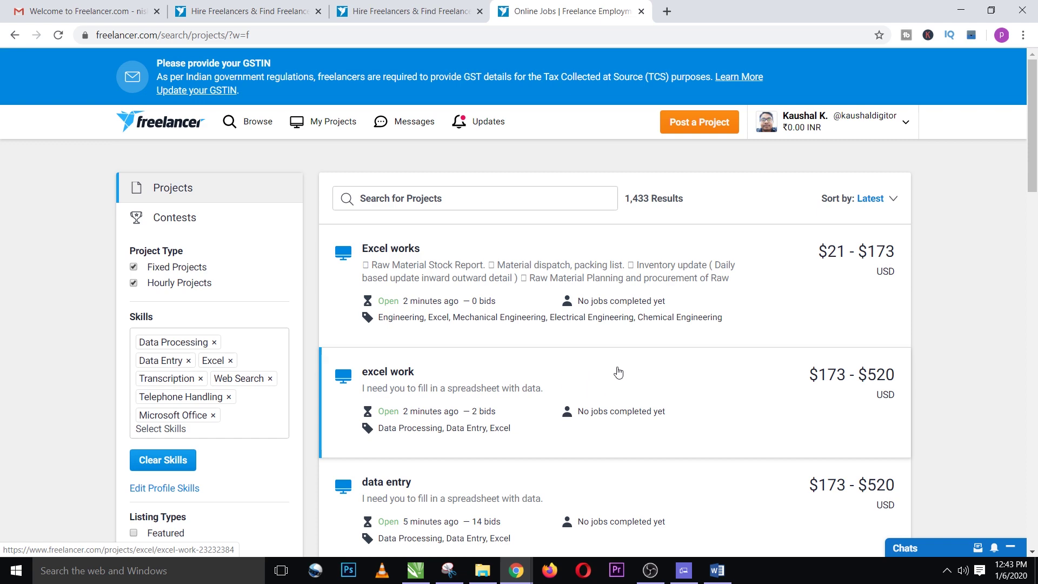
Step: Browse the listed projects and open the $173 - $520 "data entry" project about filling in a spreadsheet
scroll(567, 348, down, 3)
scroll(866, 270, up, 3)
scroll(475, 400, down, 1)
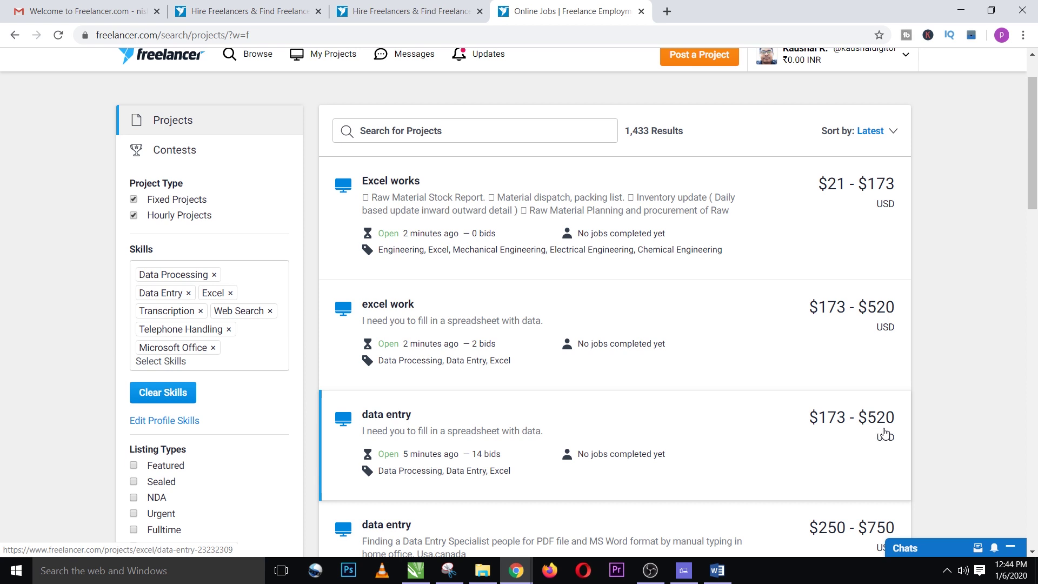
scroll(528, 431, down, 1)
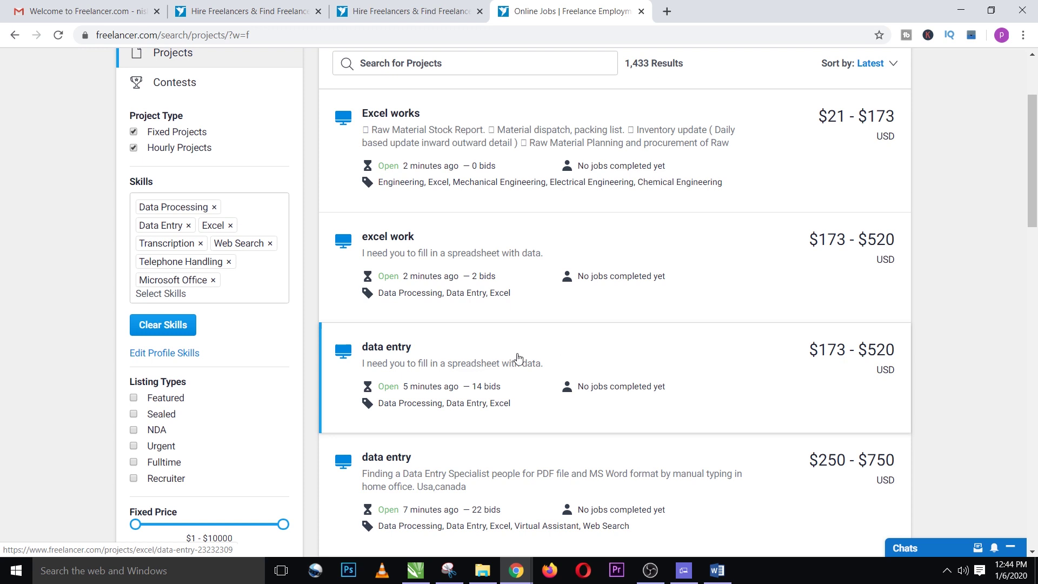
scroll(452, 366, down, 1)
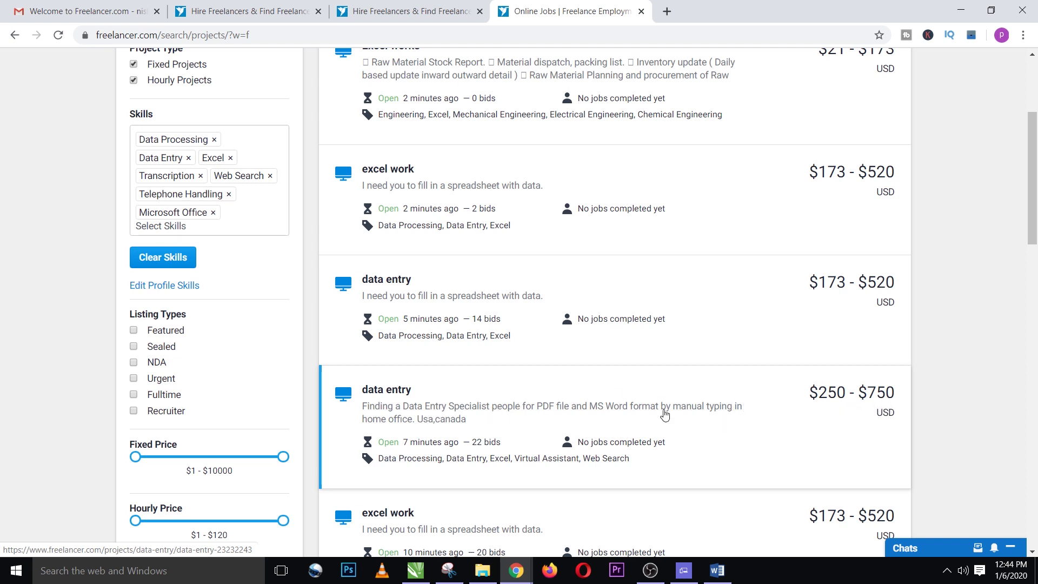
scroll(492, 314, down, 2)
scroll(492, 314, up, 2)
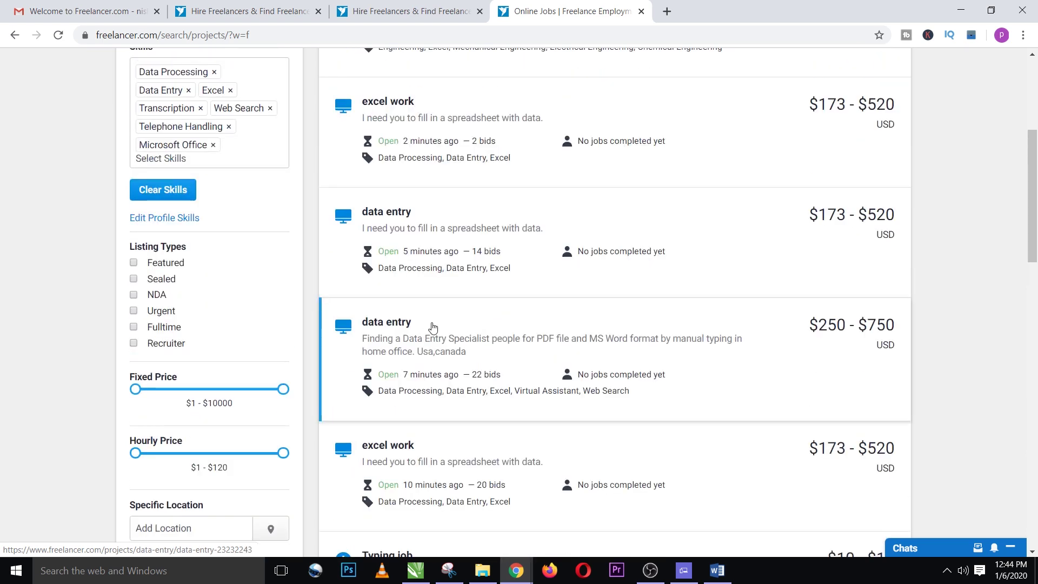
scroll(433, 330, up, 2)
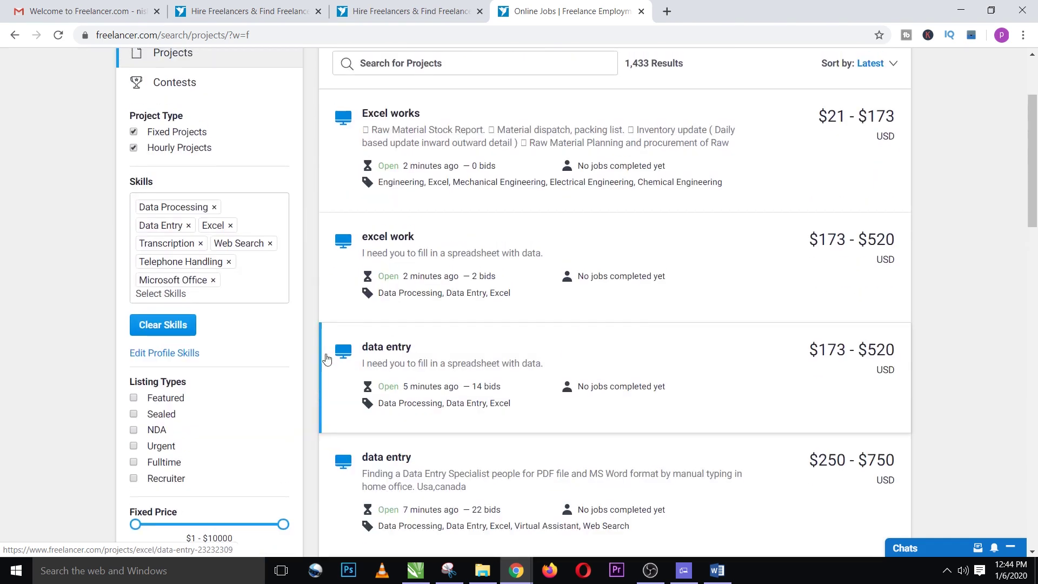
click(459, 370)
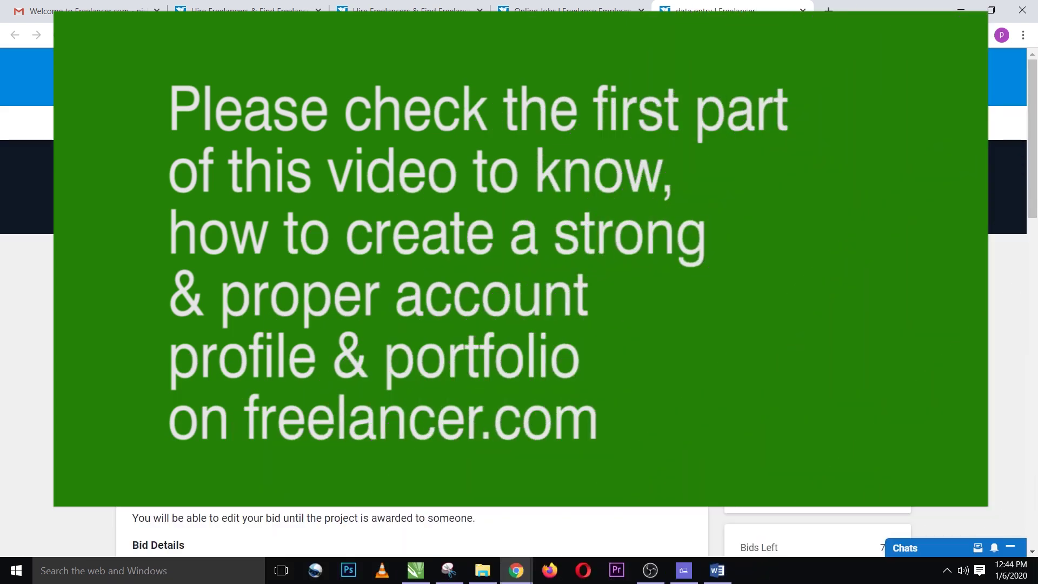
Step: Review the data entry project's description, required skills and budget range
scroll(137, 268, down, 1)
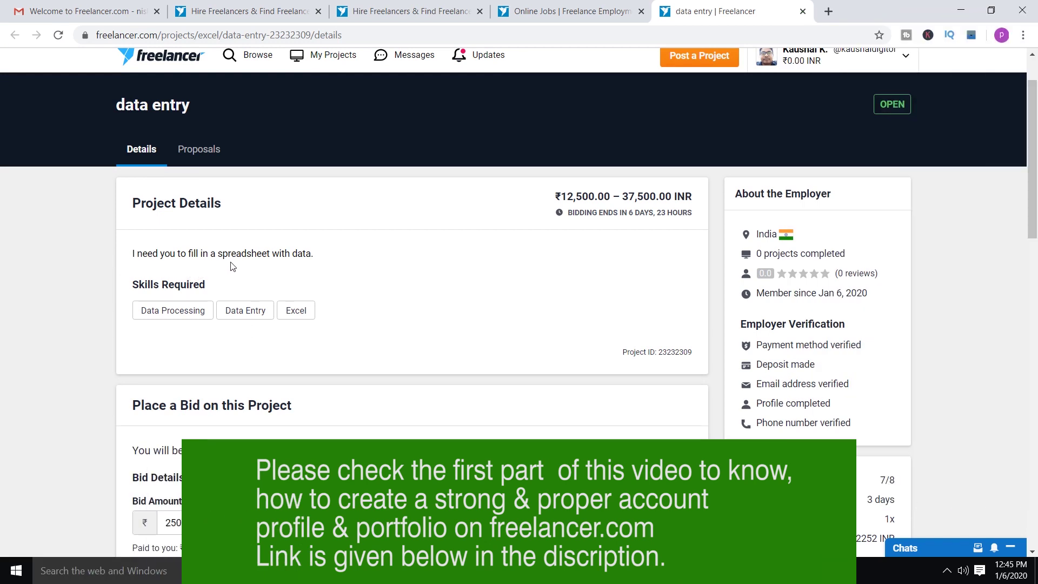
drag(131, 241, 244, 285)
drag(306, 268, 352, 321)
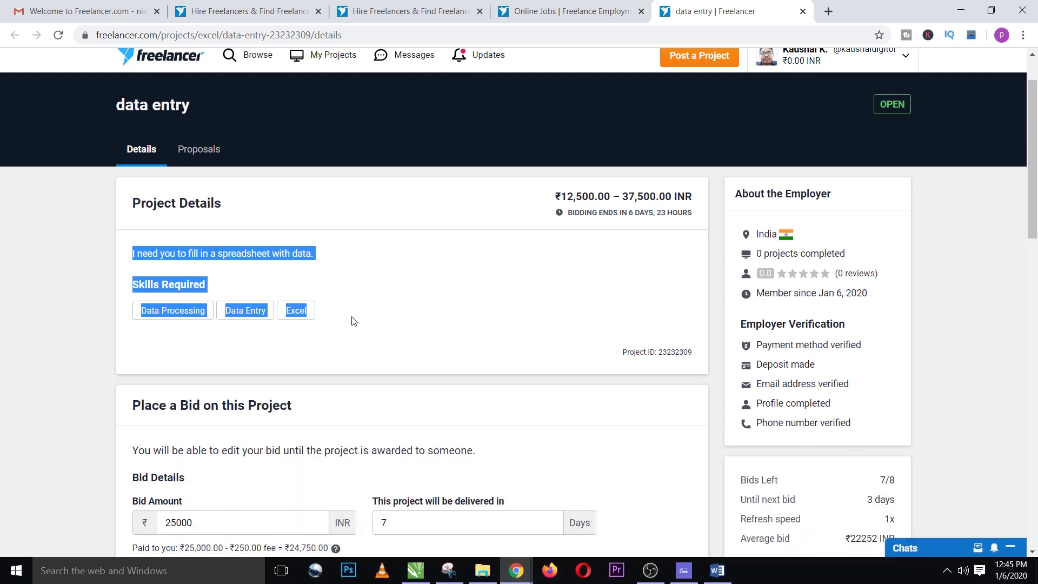
click(355, 312)
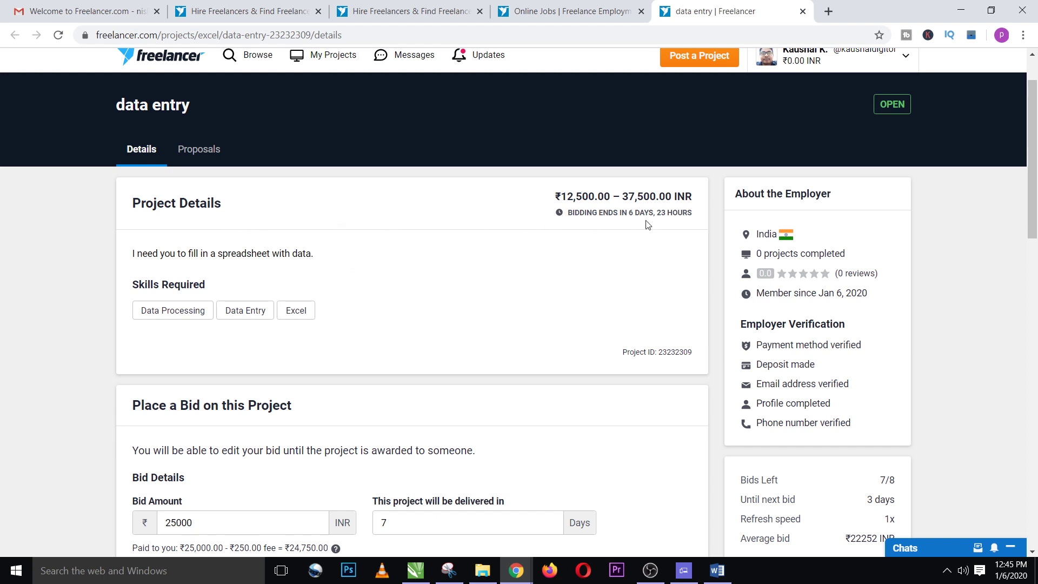
drag(548, 199, 645, 197)
click(665, 197)
drag(564, 195, 664, 199)
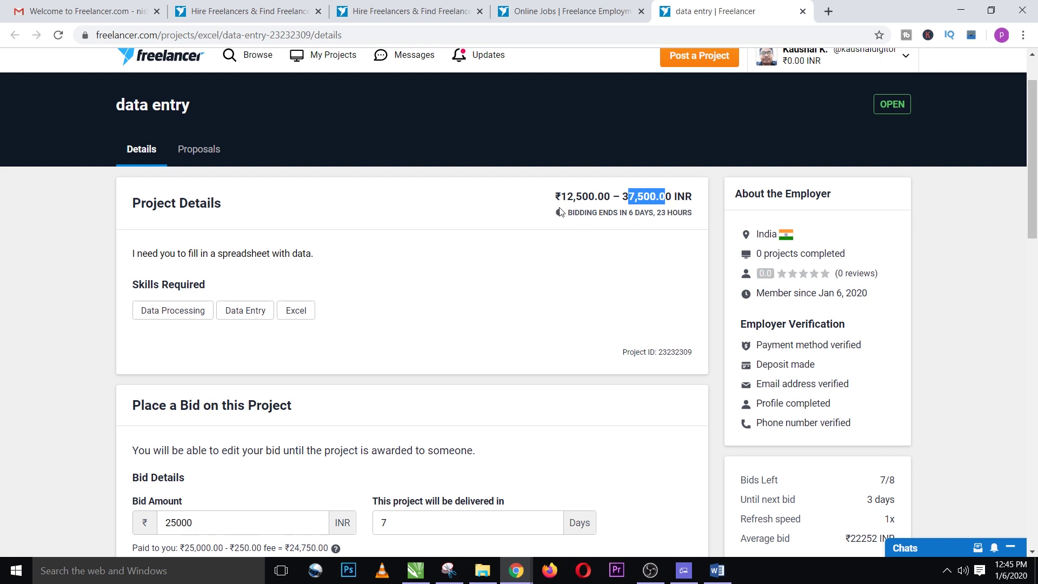
Step: Look through the bid form's amount, delivery time, proposal and milestone sections and compare them with the project details
scroll(233, 301, down, 3)
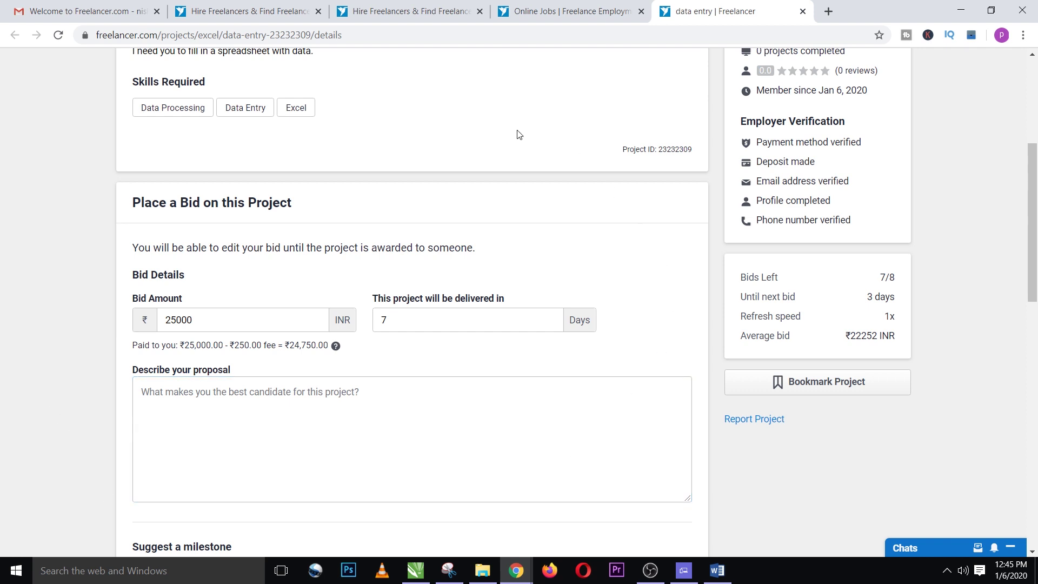
scroll(615, 285, down, 3)
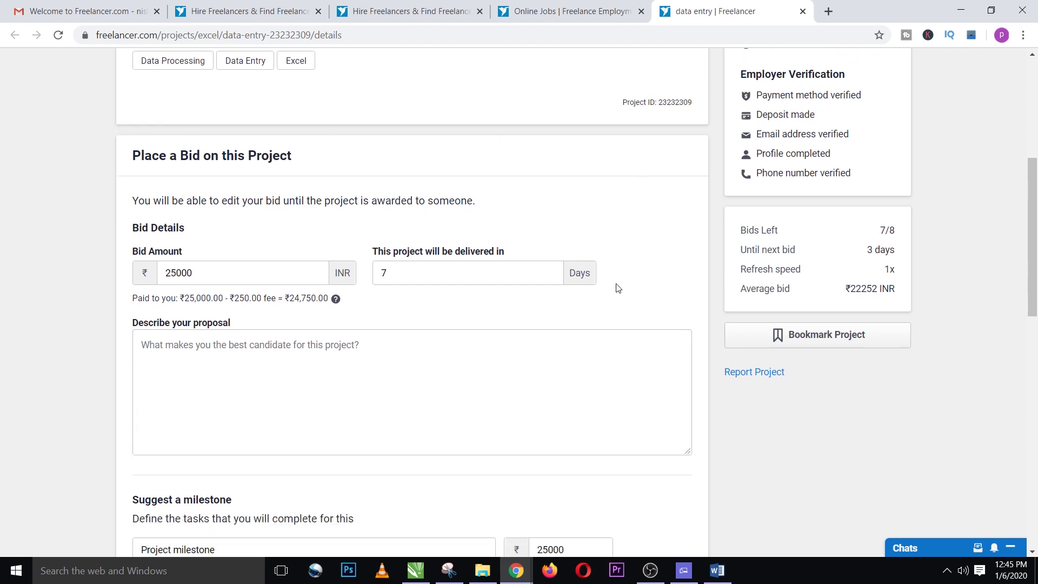
scroll(111, 390, down, 1)
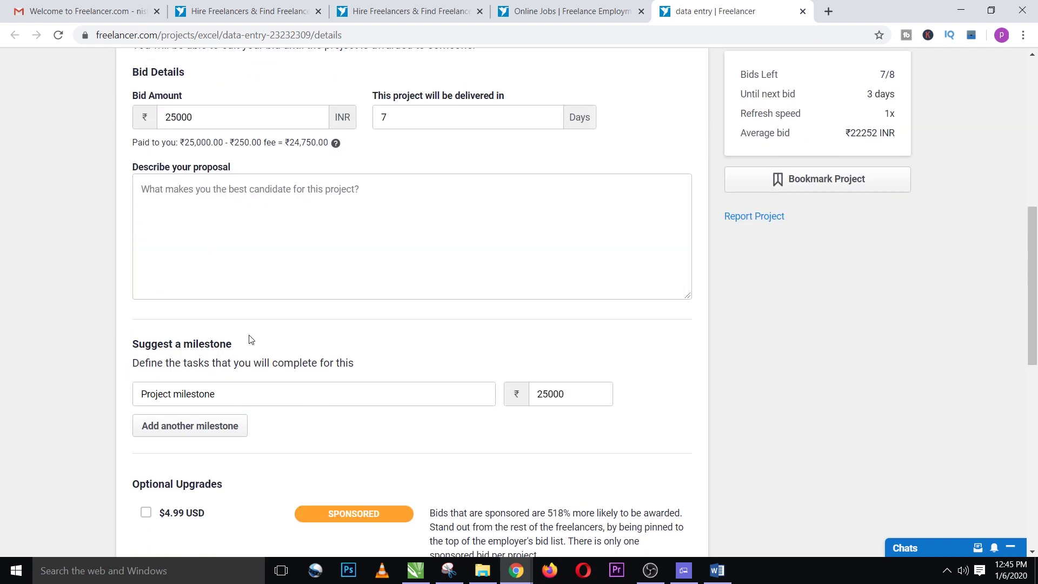
click(463, 388)
scroll(402, 340, up, 6)
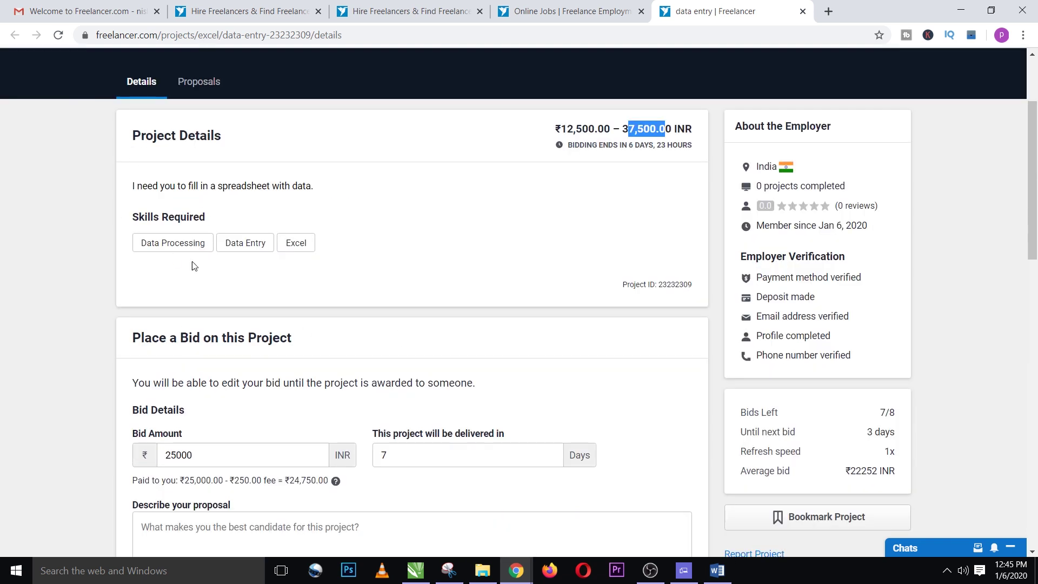
scroll(231, 413, down, 2)
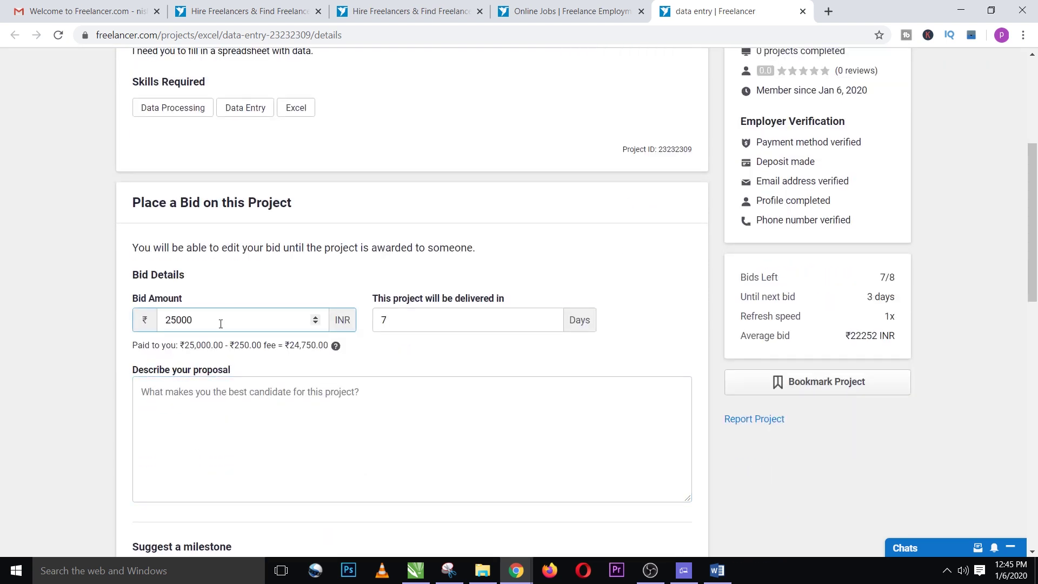
Step: Lower the bid amount to 24998 INR
drag(229, 315, 125, 336)
scroll(313, 345, up, 5)
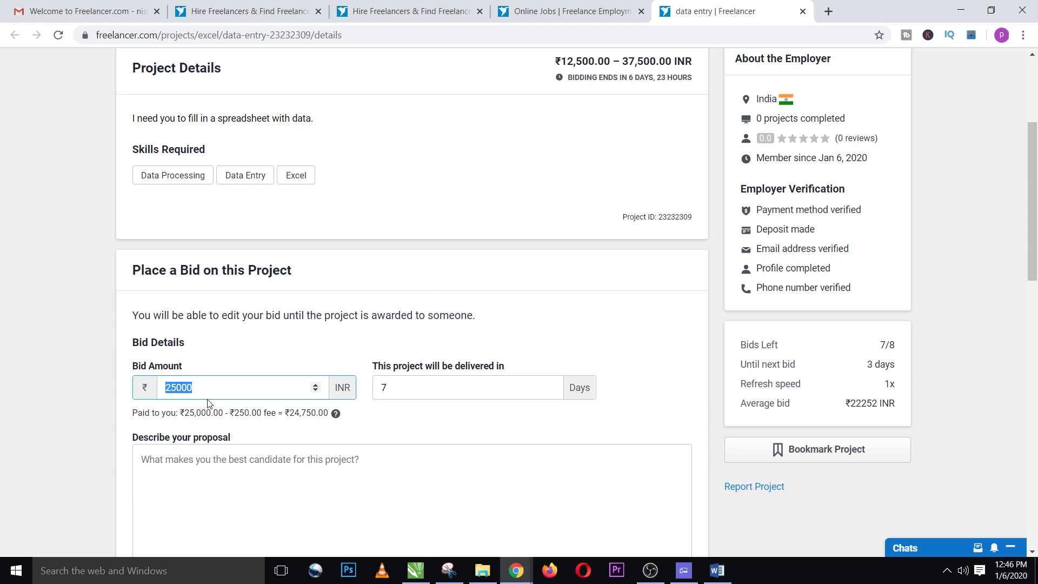
scroll(172, 137, up, 2)
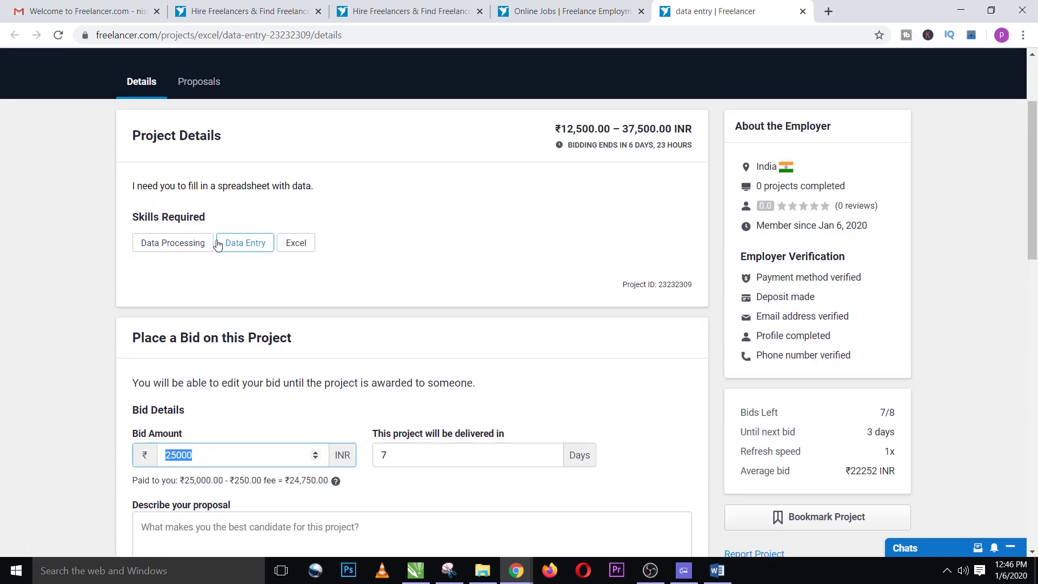
key(Down)
key(Down)
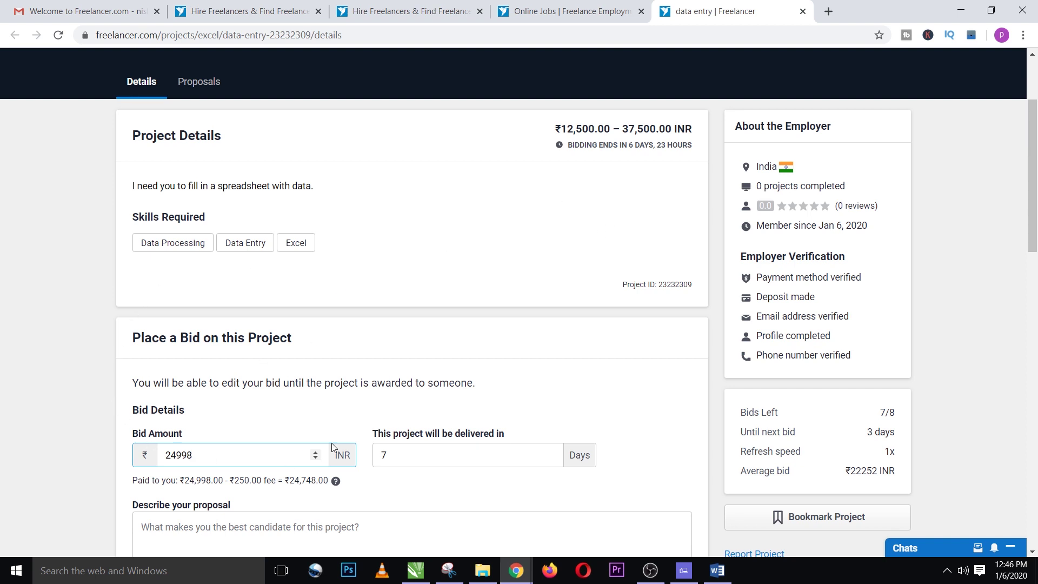
Step: Check the project's budget range and set the bid amount to 20000 INR
scroll(416, 389, down, 1)
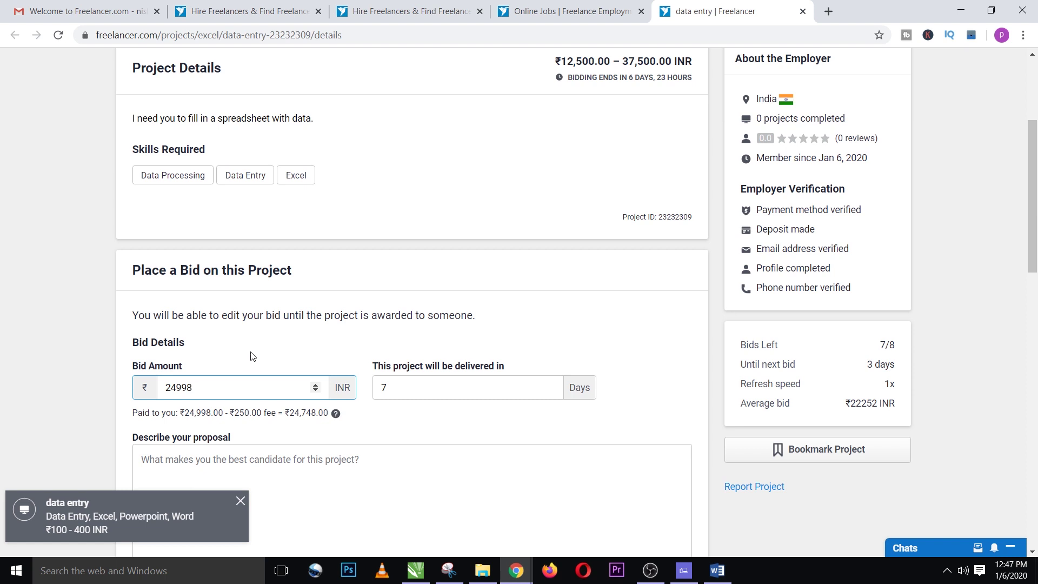
scroll(368, 335, up, 1)
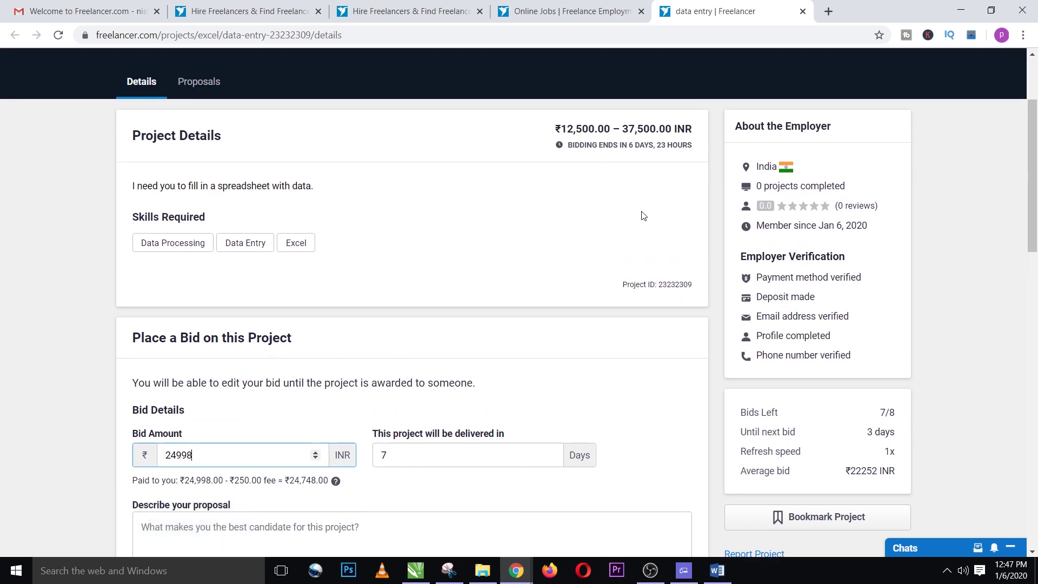
scroll(594, 245, down, 1)
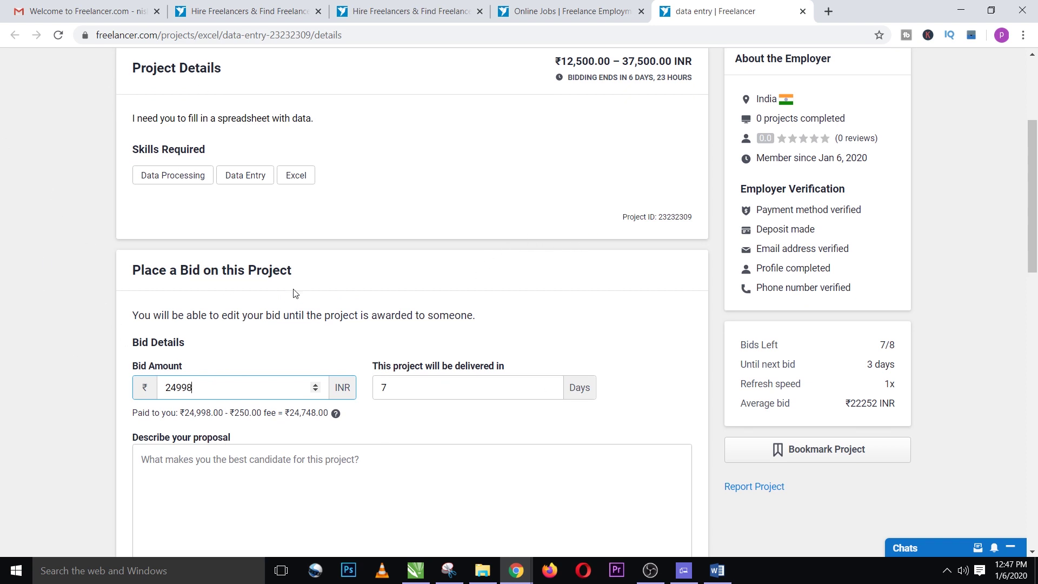
scroll(206, 387, down, 1)
scroll(555, 264, up, 1)
scroll(555, 264, up, 2)
scroll(196, 323, down, 3)
drag(196, 320, 144, 319)
click(190, 321)
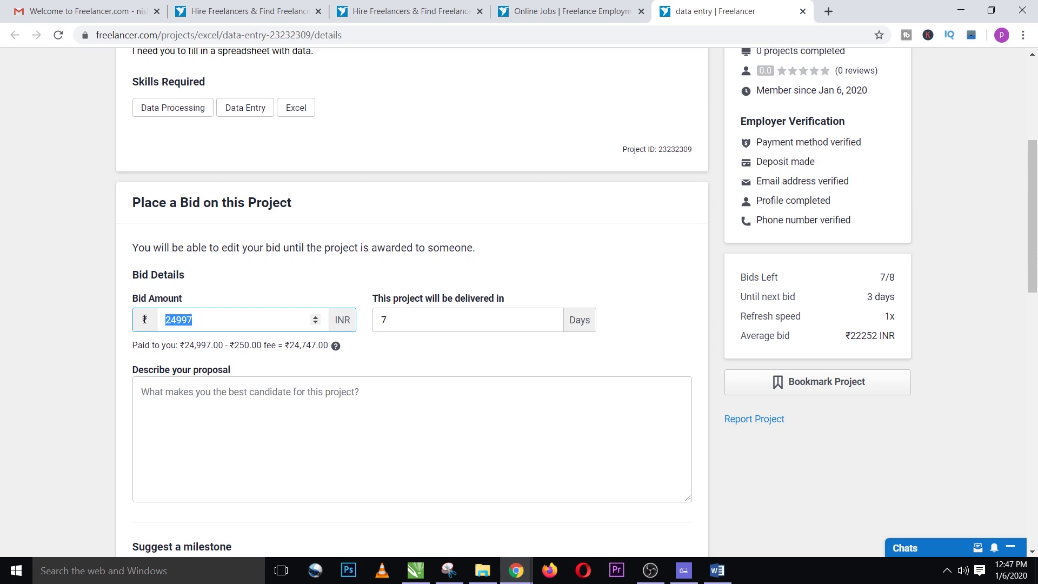
text(20000)
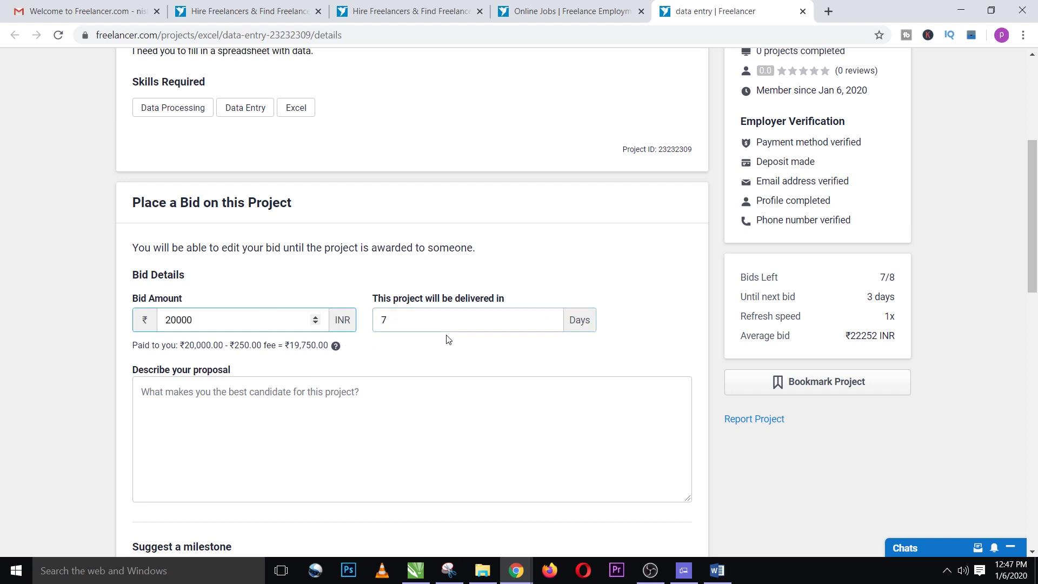
Step: Read the note on editing bids and review the delivery time and proposal fields against the project details
drag(489, 247, 304, 246)
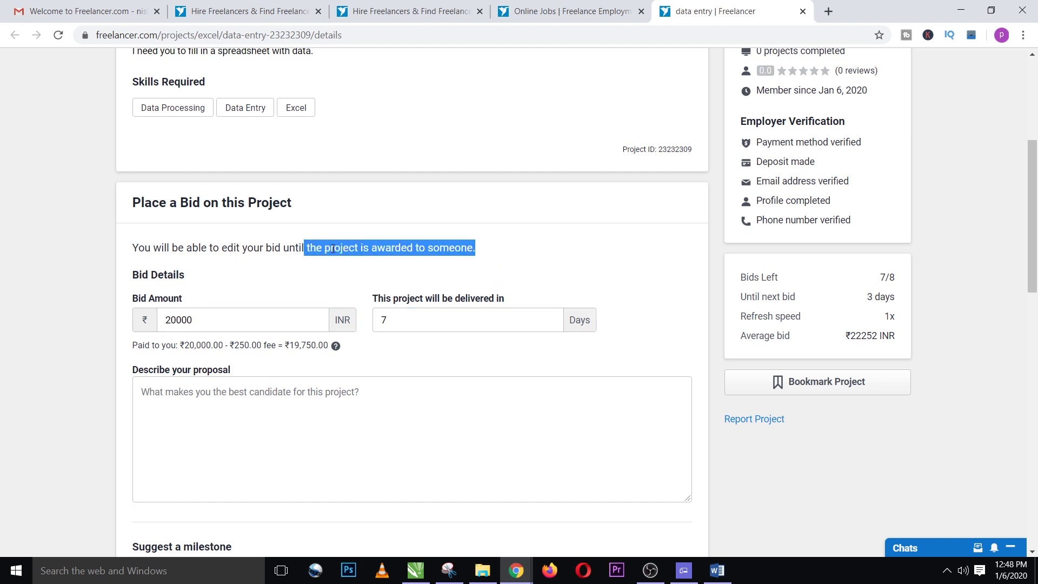
scroll(325, 246, up, 4)
scroll(472, 271, down, 3)
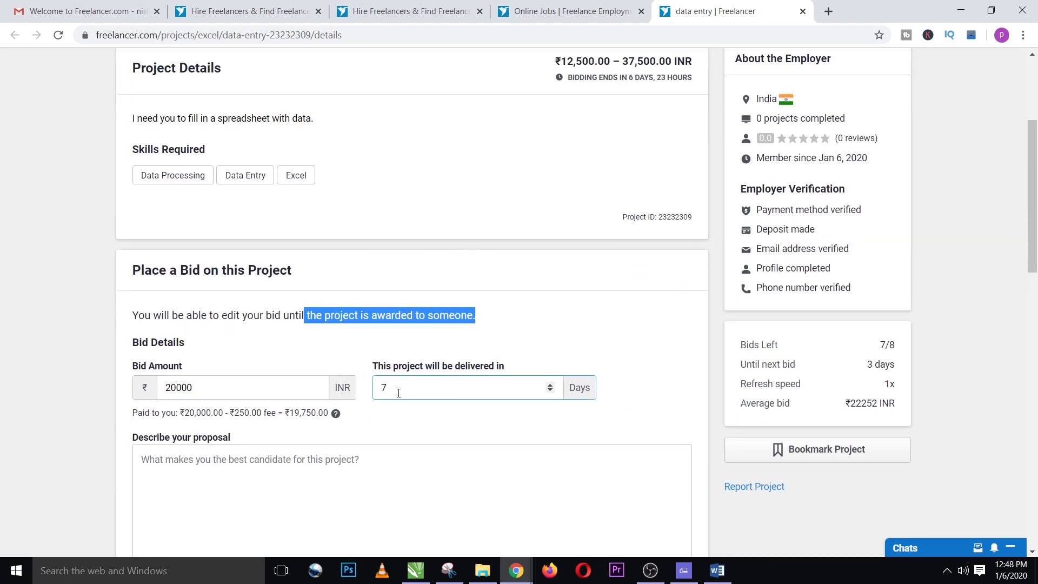
scroll(541, 383, down, 3)
click(249, 344)
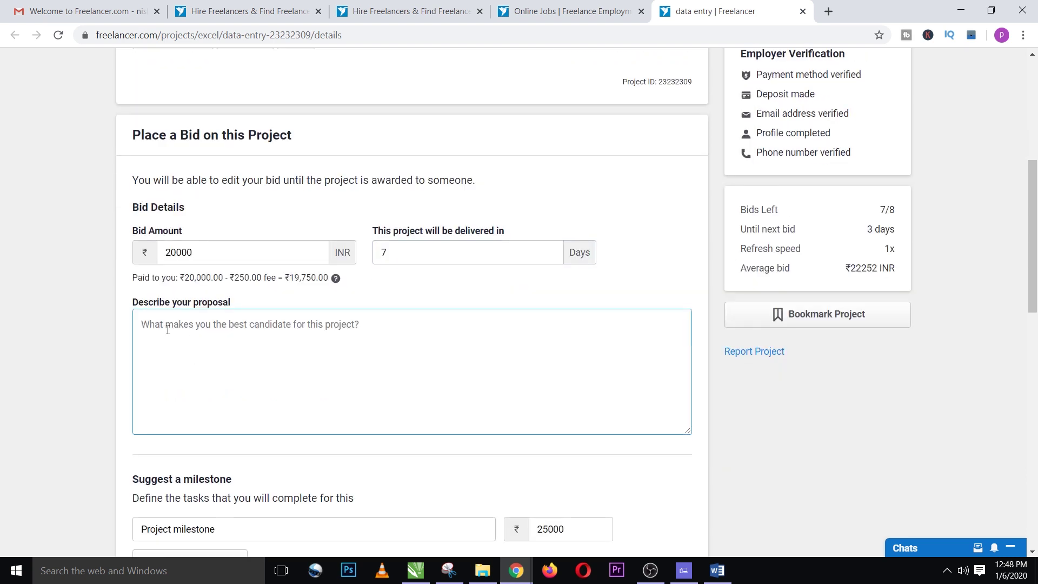
scroll(177, 336, up, 2)
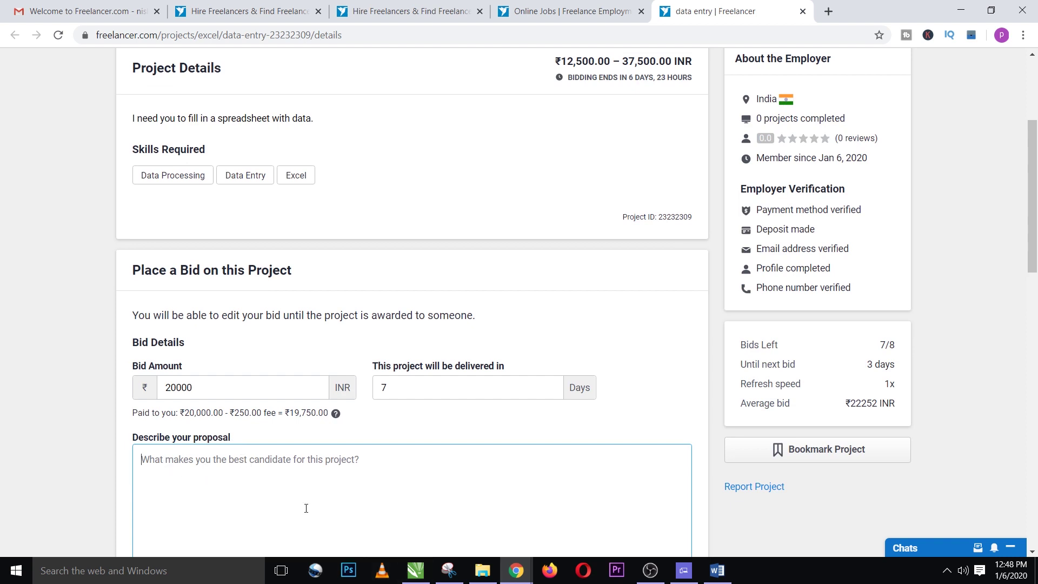
scroll(401, 391, down, 3)
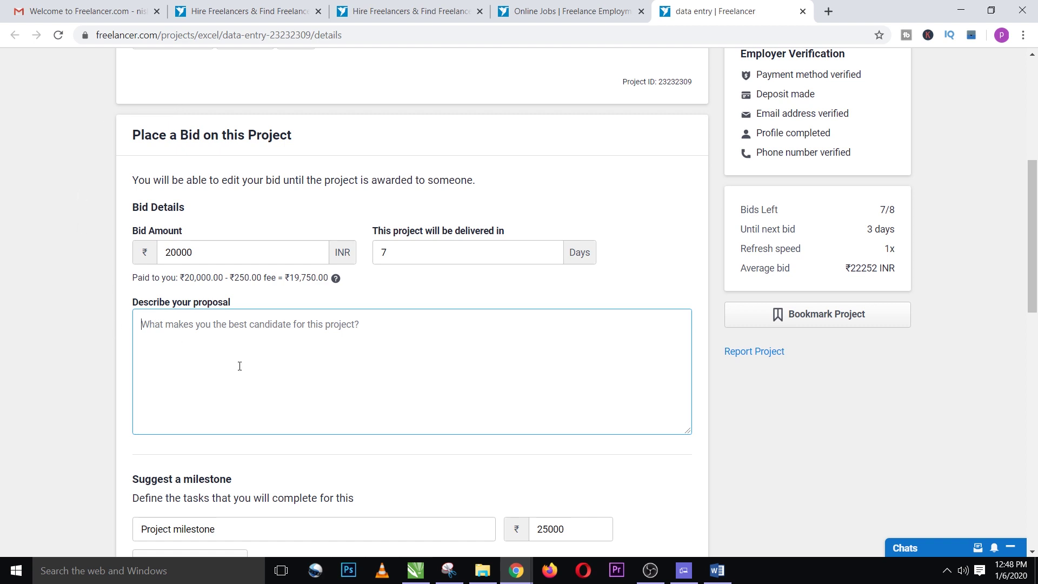
scroll(589, 380, up, 5)
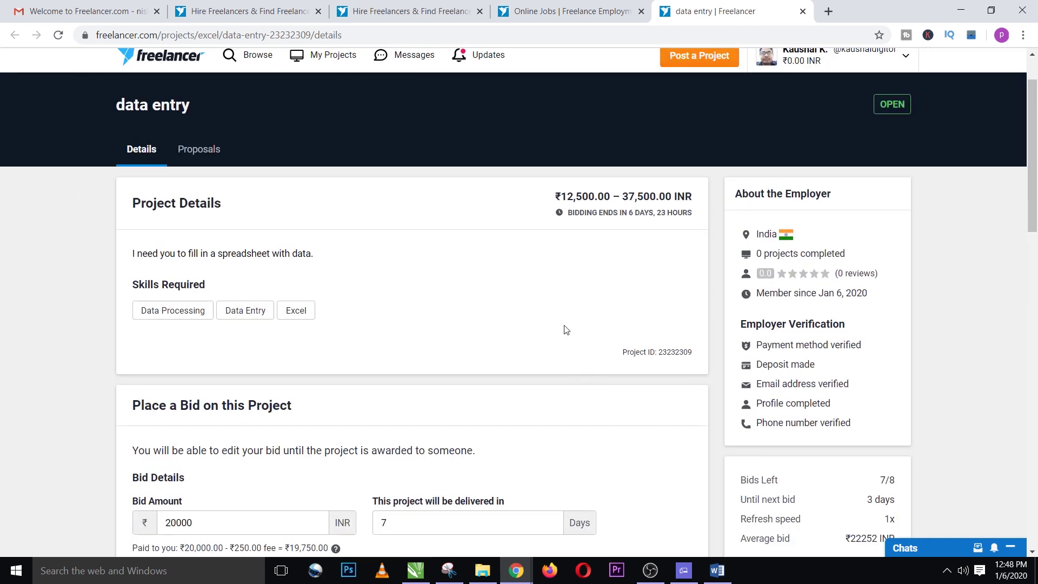
scroll(430, 274, down, 3)
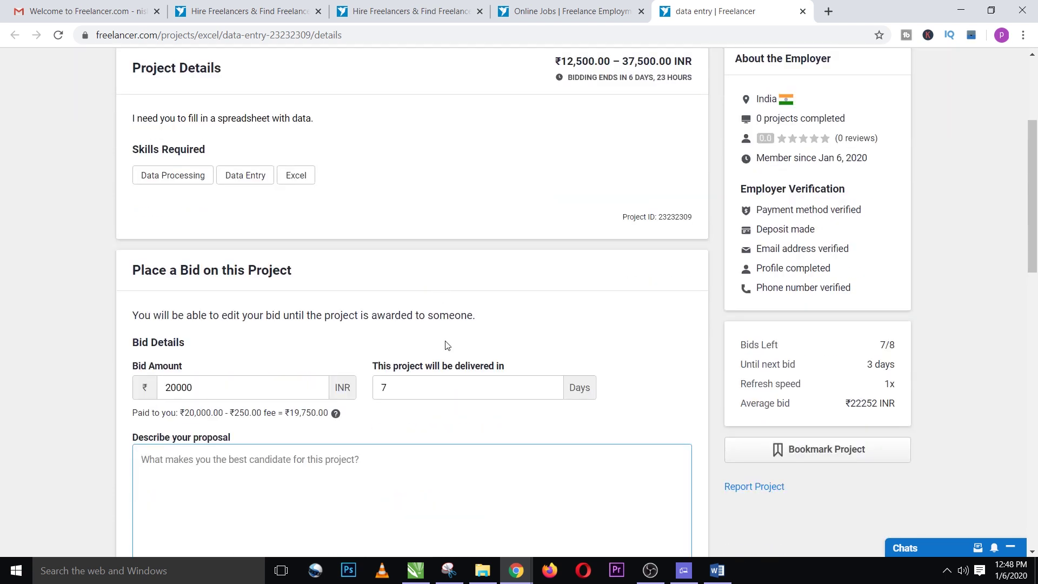
Step: Read the project description again to see what the proposal has to address
click(223, 471)
drag(130, 75, 187, 117)
double_click(182, 118)
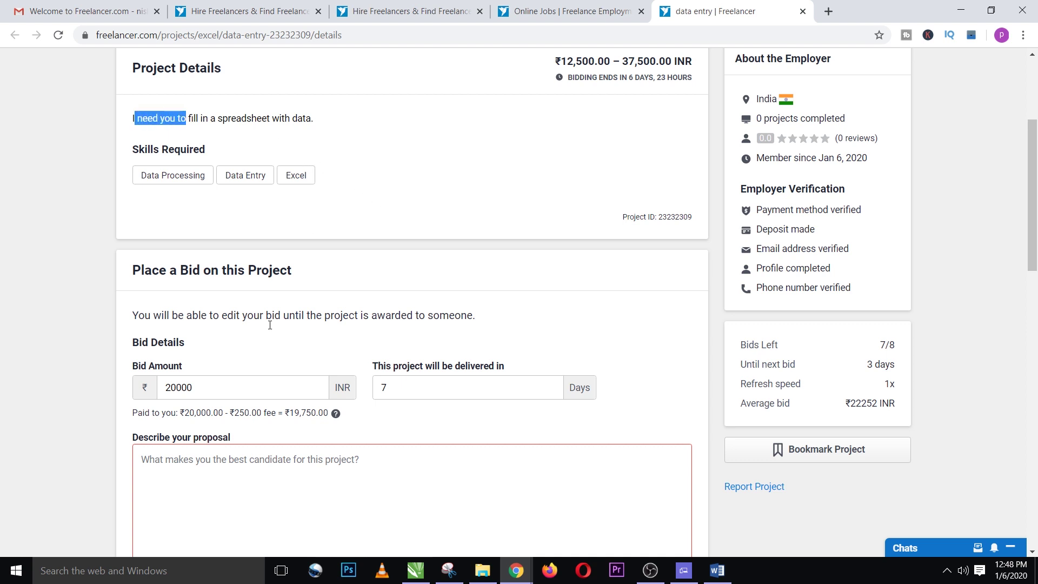
Step: Begin the proposal description with "I am an expert in filling in a spreadsheet"
click(200, 427)
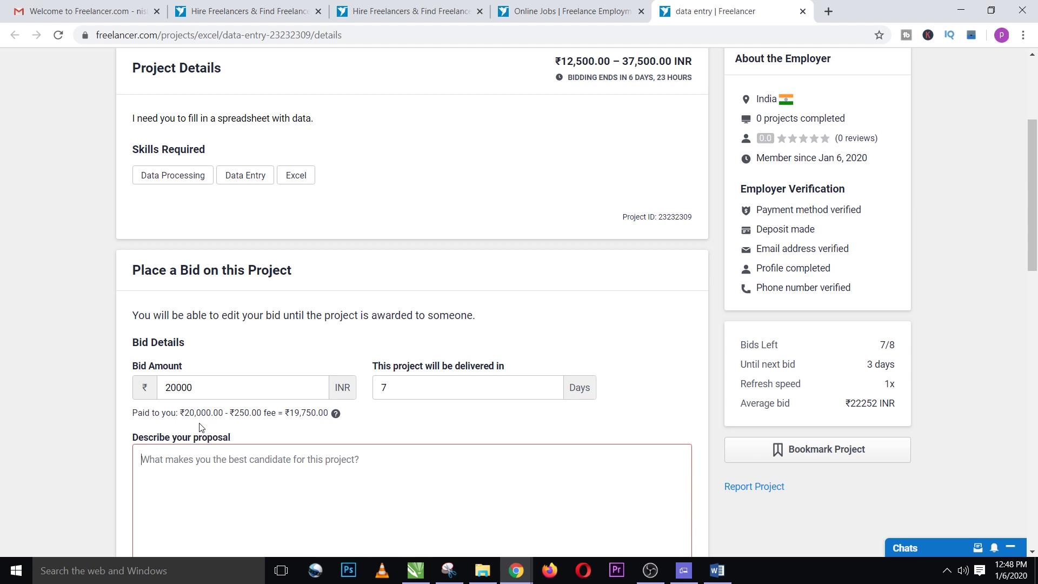
text(i am)
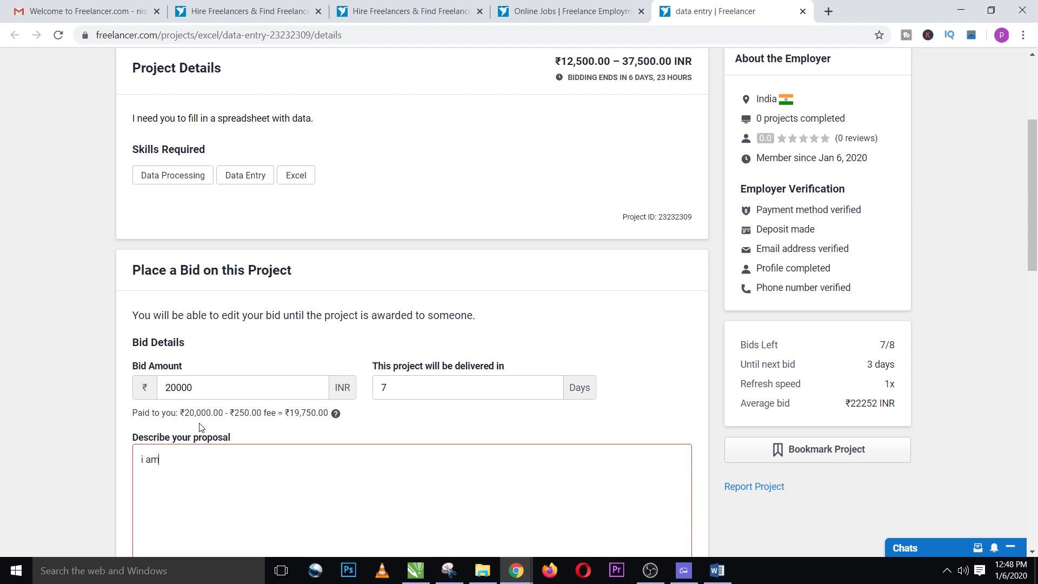
key(ctrl+a)
key(BackSpace)
text(I am an expert in fill)
text(ing spread)
key(BackSpace)
key(BackSpace)
key(BackSpace)
key(BackSpace)
key(BackSpace)
key(BackSpace)
text(in a sp)
key(BackSpace)
text(preadsheet)
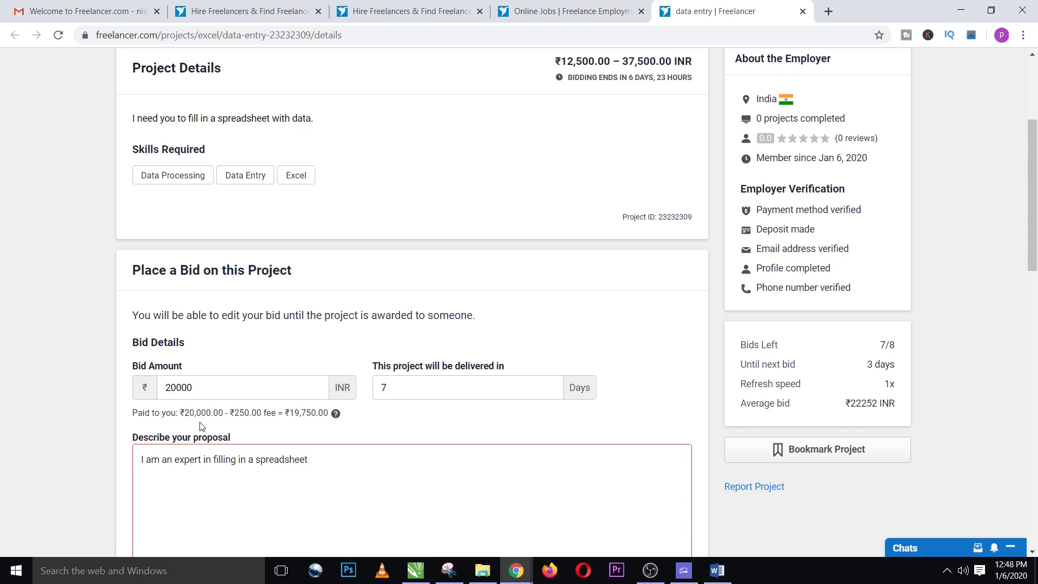
Step: Continue the proposal with "with data. Have been doing for the last 2 years. I know data entry in Excel file."
text( with data. Have been doging for the)
key(ctrl+shift+Left)
key(ctrl+Left)
key(ctrl+shift+Left)
text(doing for)
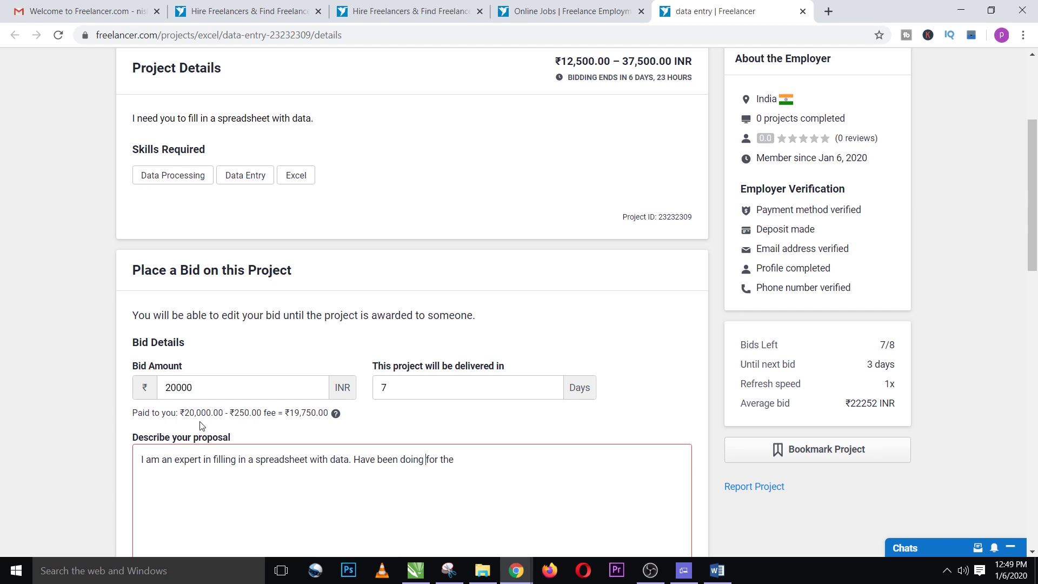
text( the last 2 years. I know data entry)
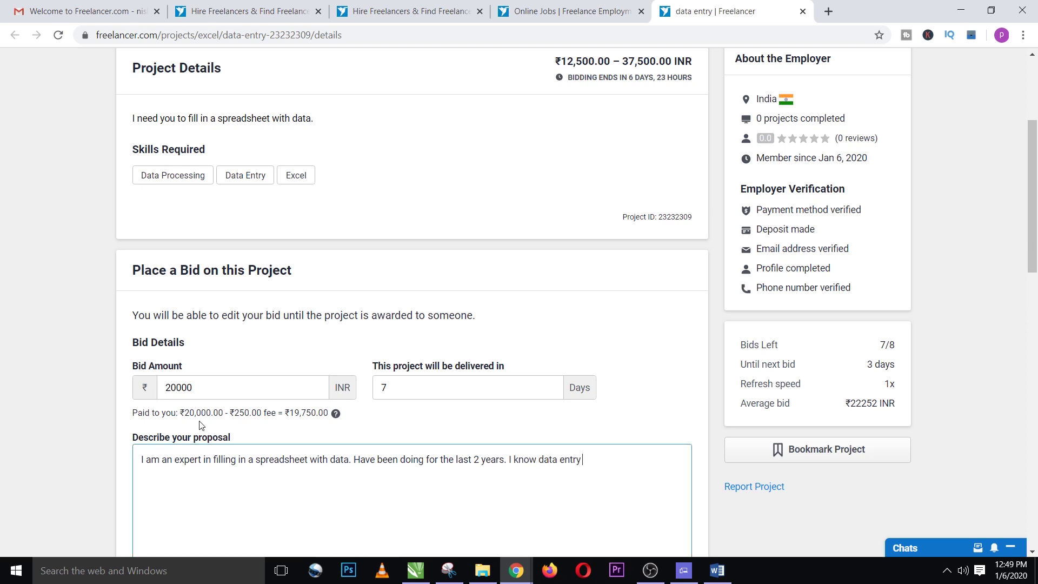
text( in  Excel file.)
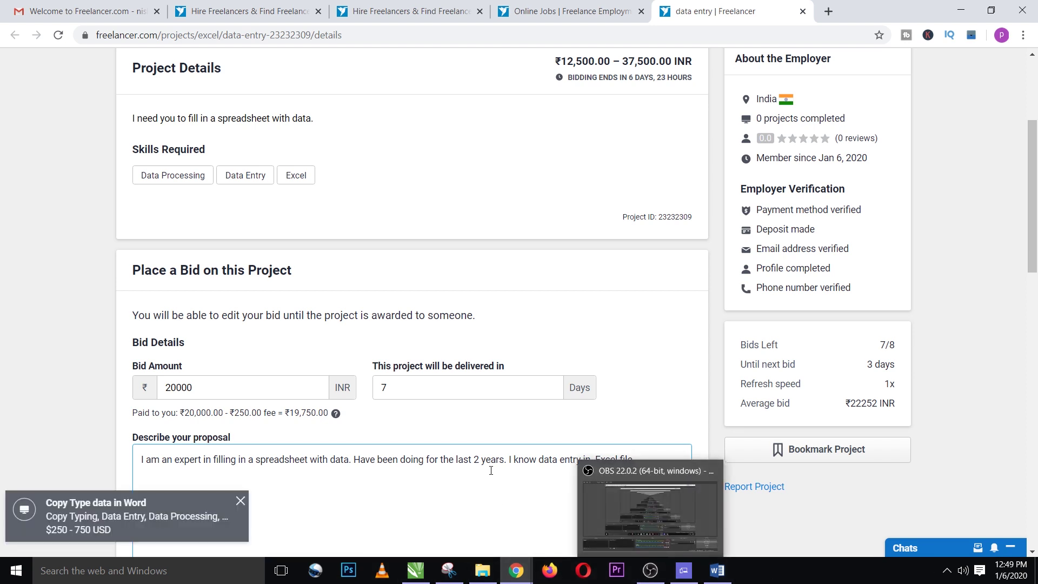
Step: Add "I will work honestly & with maximum perfection which is my strong point." to the end of the proposal's paragraph
scroll(635, 465, down, 1)
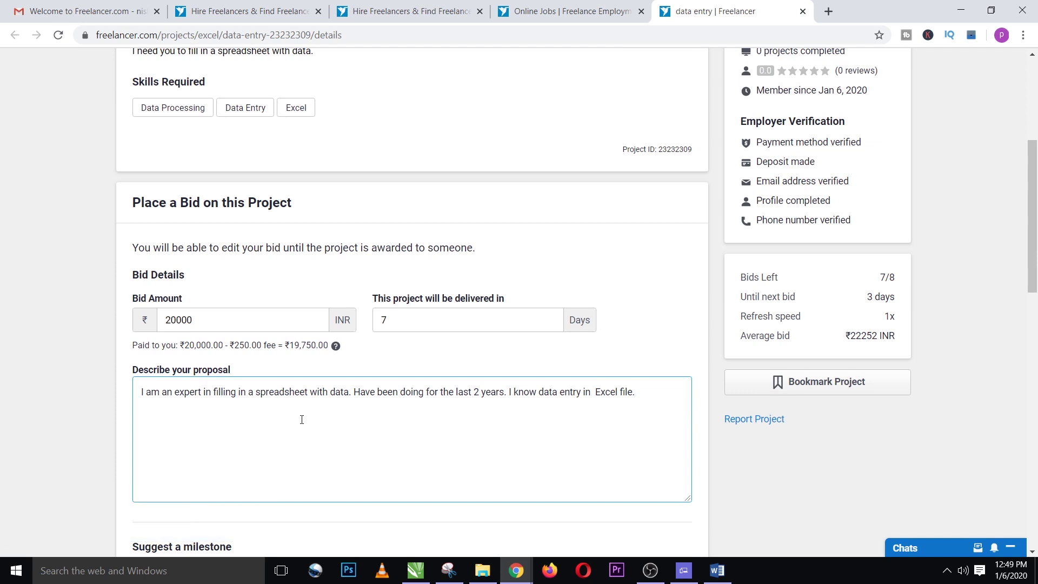
scroll(378, 407, up, 1)
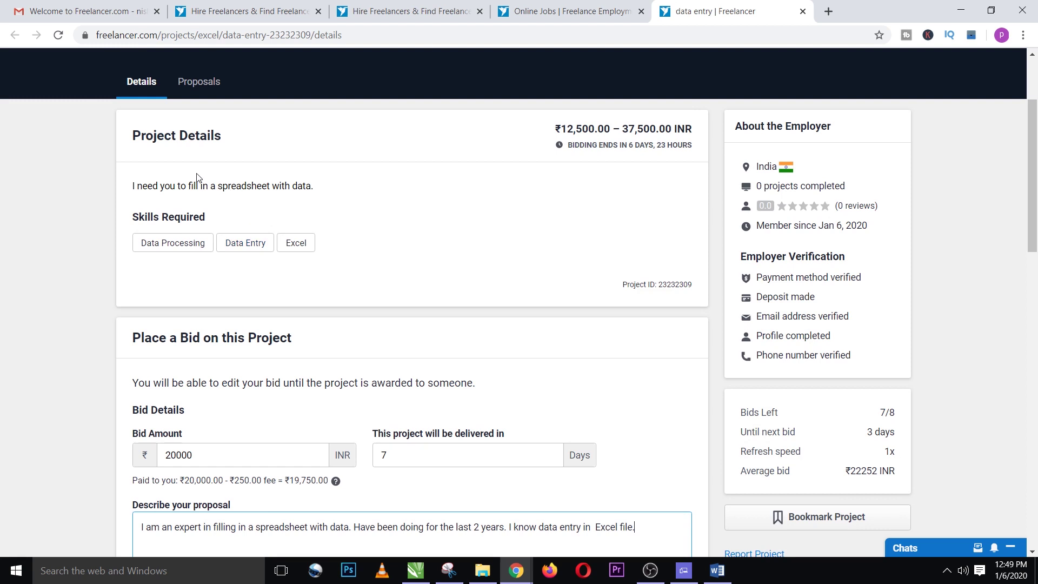
scroll(394, 320, down, 3)
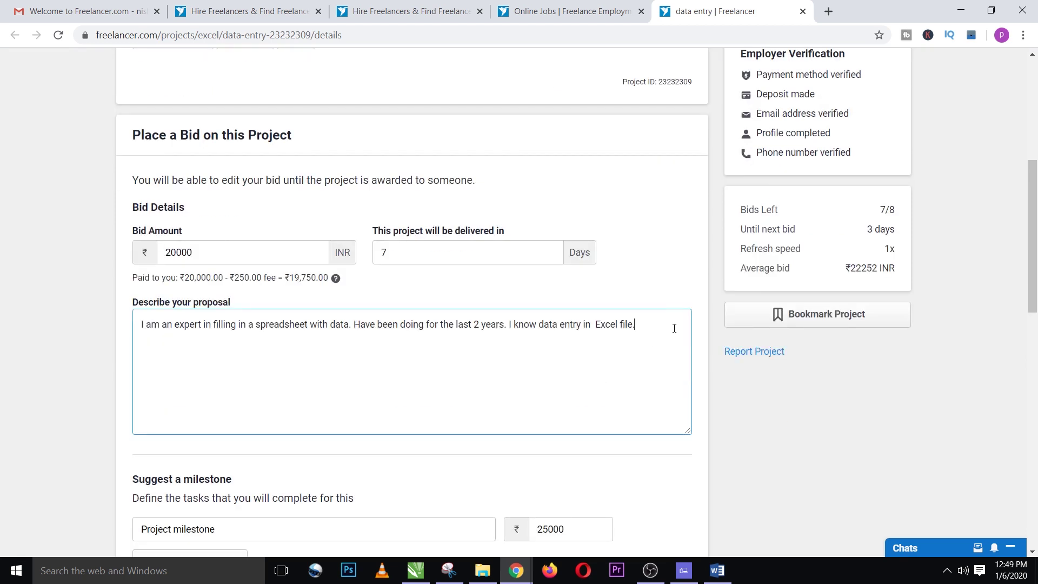
text(I will work honestly & with minium)
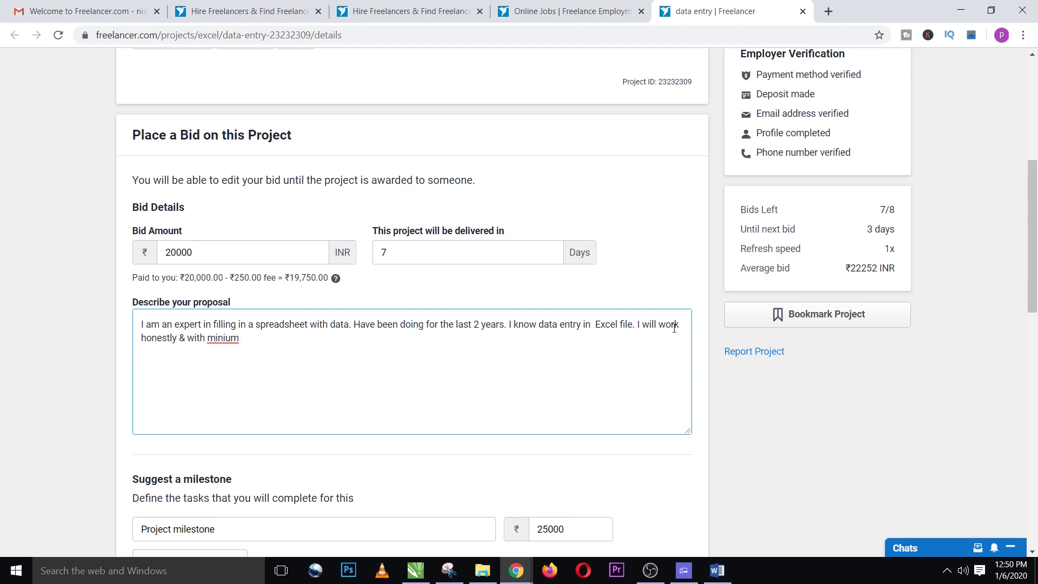
key(ctrl+shift+Left)
text(minimum)
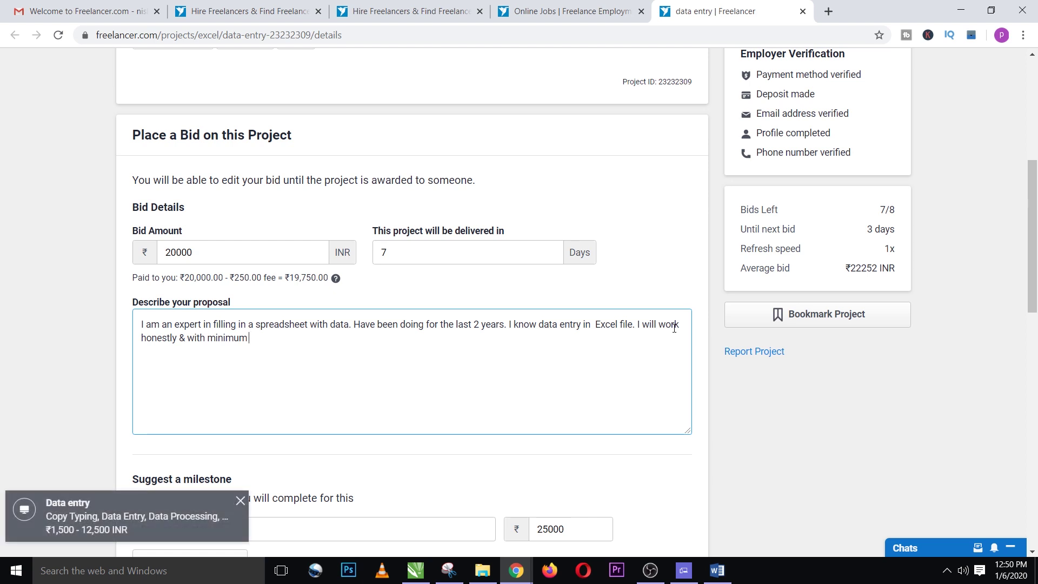
key(ctrl+shift+Left)
text(max)
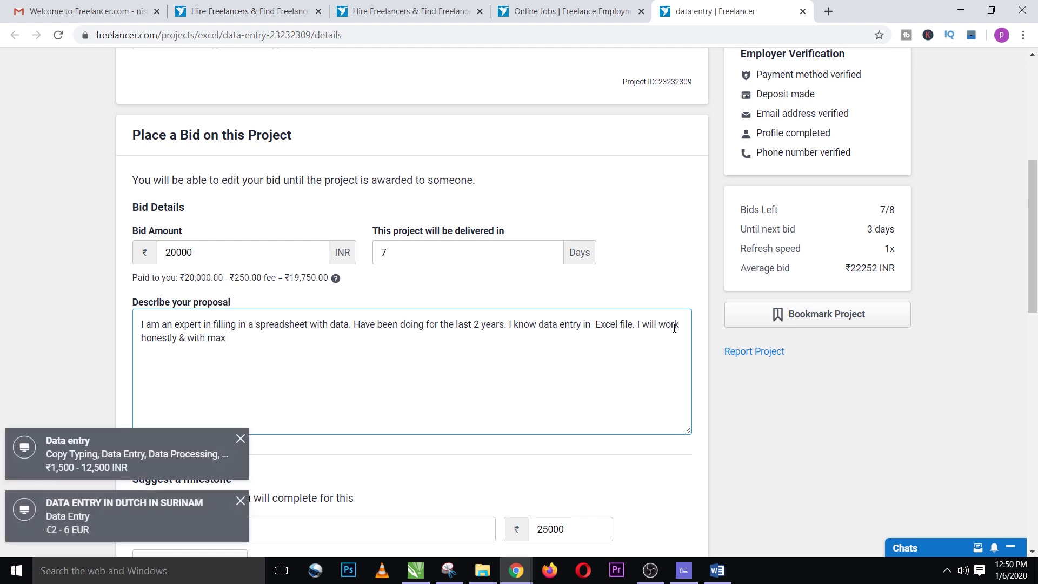
text(imum perf)
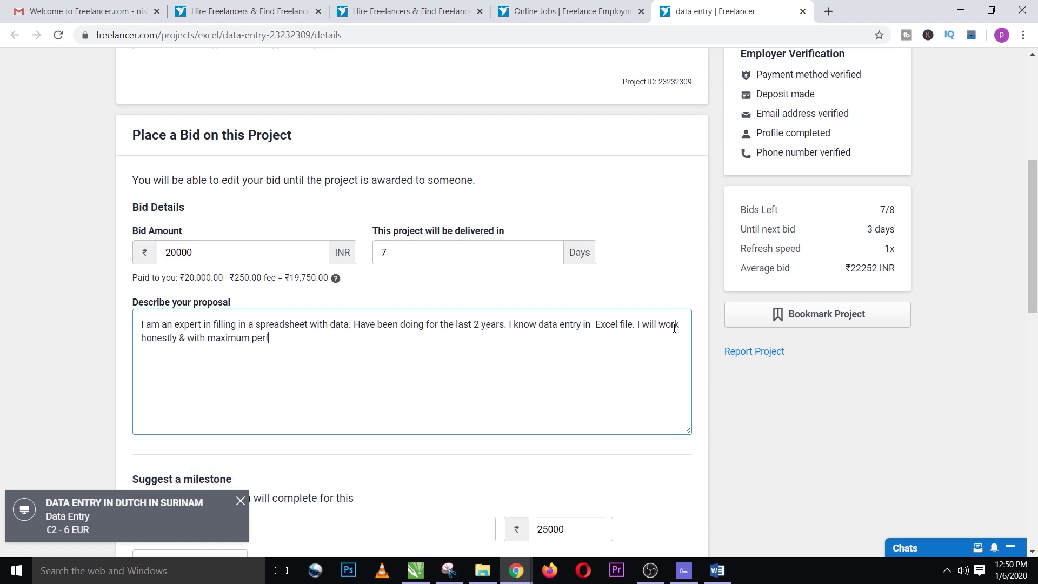
text(etiion)
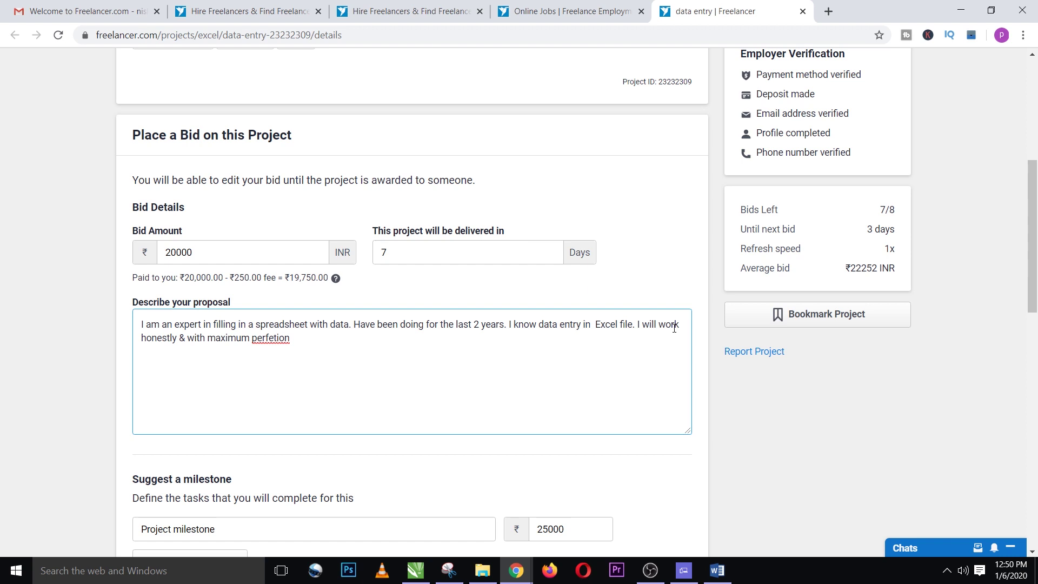
key(BackSpace)
key(BackSpace)
key(BackSpace)
key(BackSpace)
text(ction which is my strong point.)
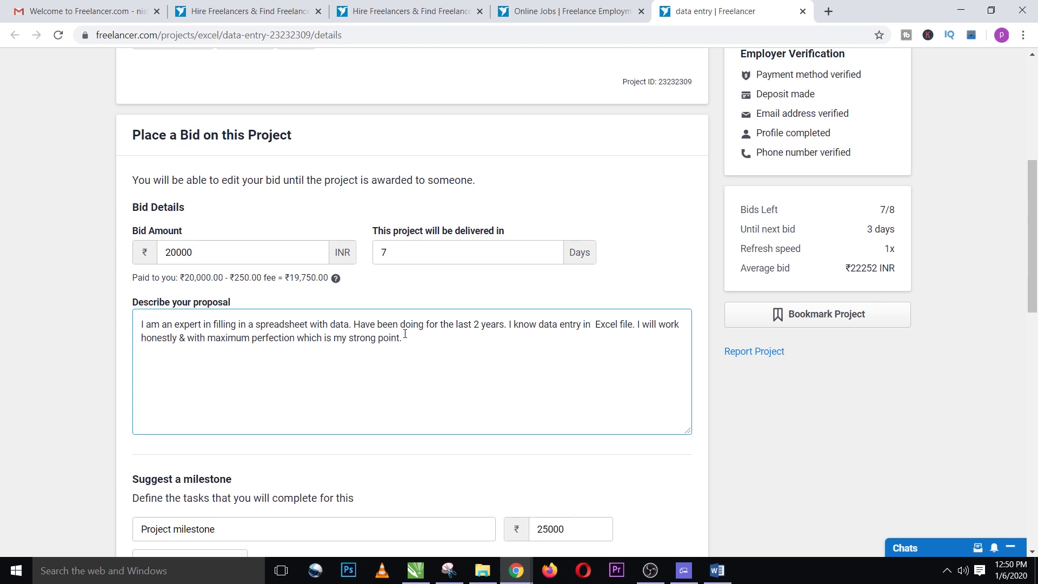
Step: Add a second proposal paragraph, after a blank line, reading "I have done diploma in data entry & typing."
key(Return)
key(Return)
text(I have done diploma in data)
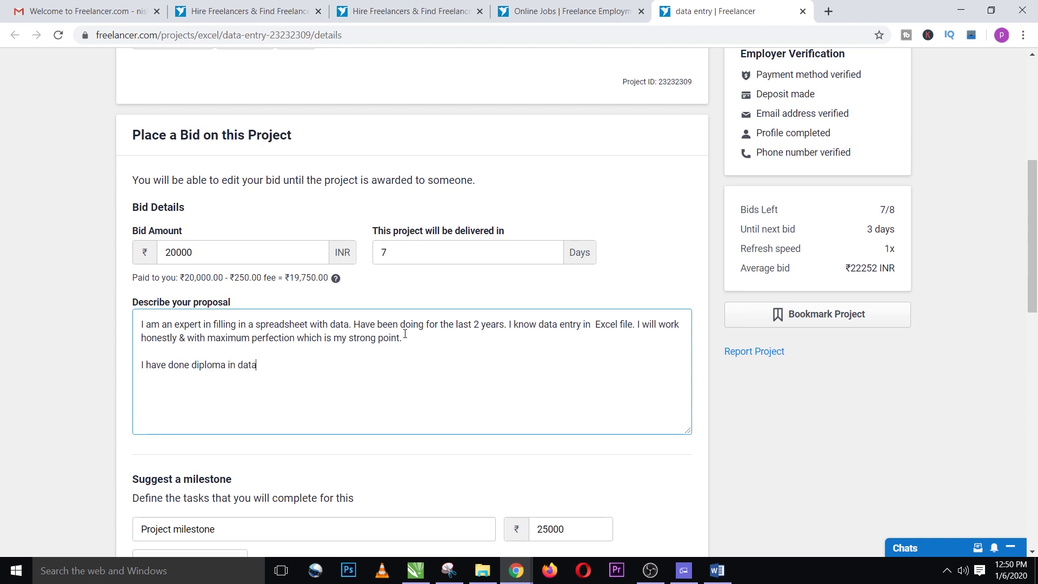
text( entry & typing.)
Step: Check the proposal and the milestone section, and set the bid amount to 19999 INR
scroll(354, 377, down, 2)
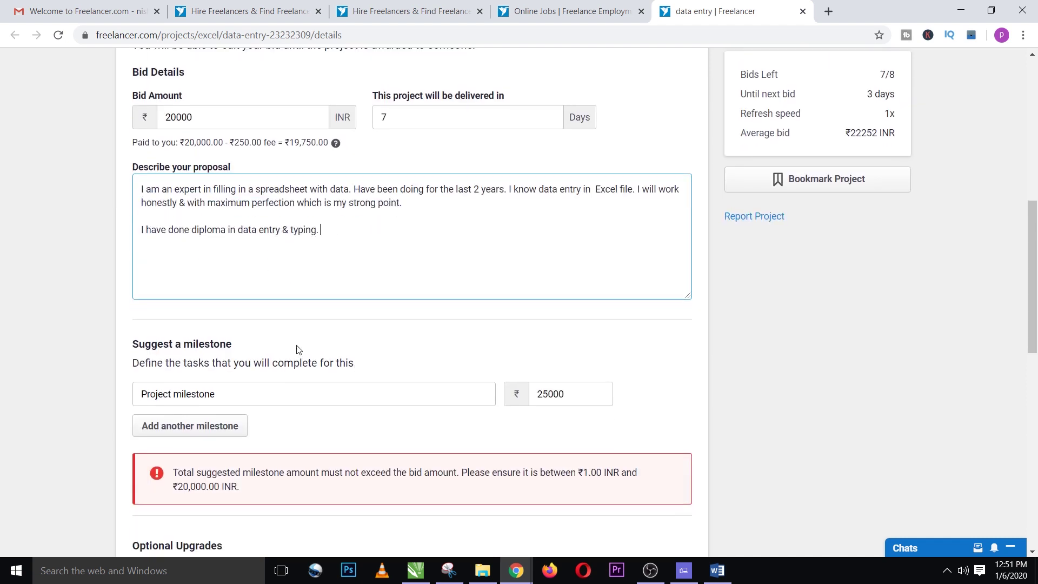
scroll(344, 354, up, 1)
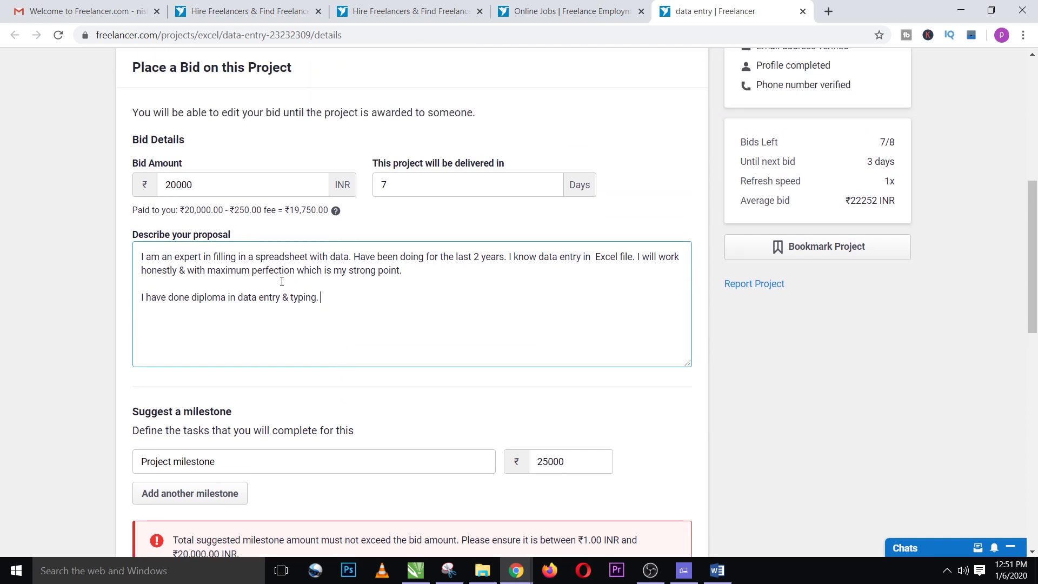
scroll(287, 282, up, 1)
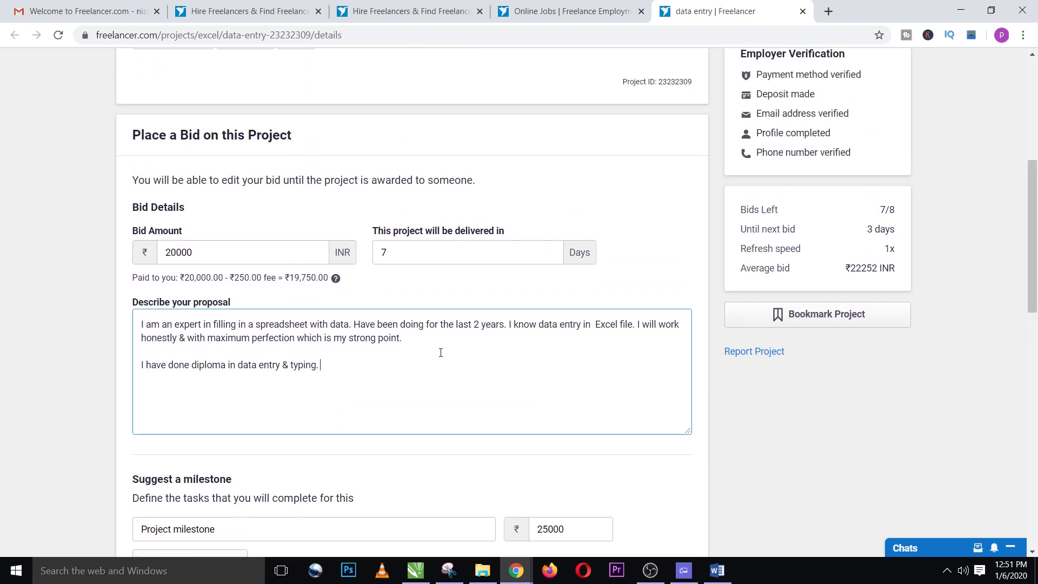
scroll(38, 245, down, 2)
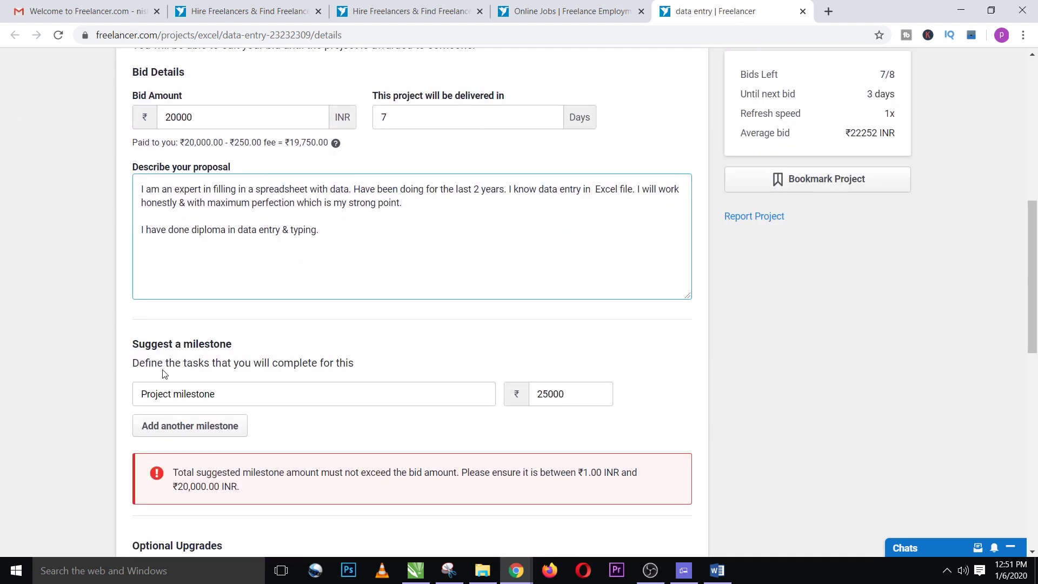
scroll(199, 373, down, 1)
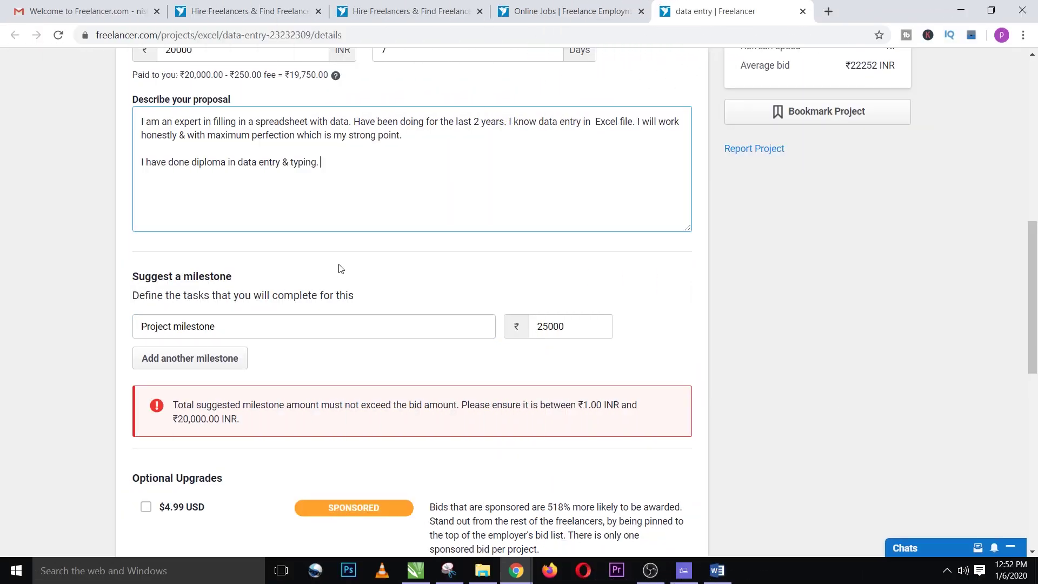
click(253, 334)
scroll(219, 390, up, 3)
click(206, 184)
double_click(206, 184)
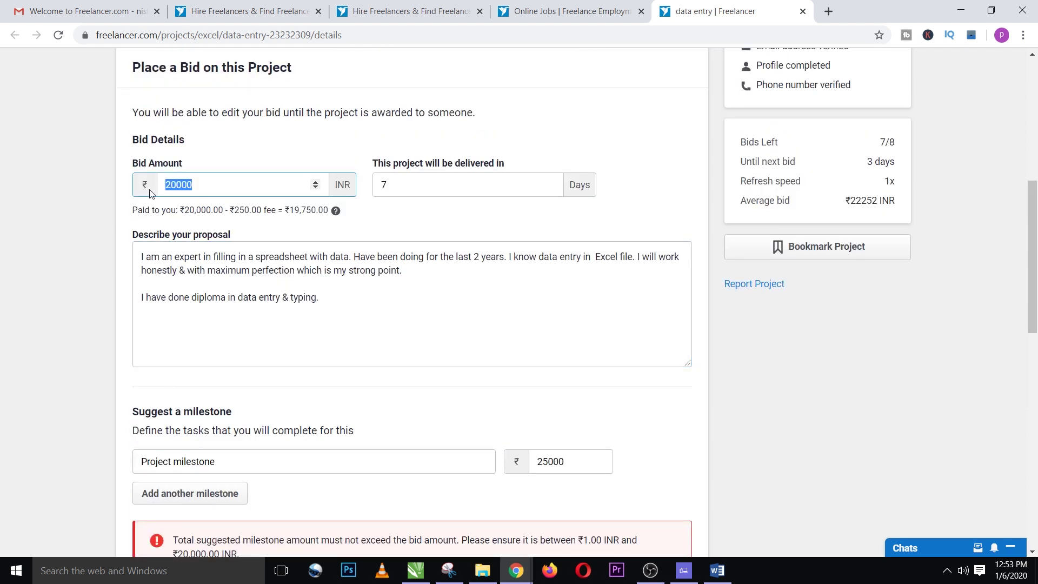
text(19999)
Step: Compare the suggested milestone's description and amount with the bid amount and the milestone limit
drag(151, 461, 508, 457)
drag(577, 469, 538, 473)
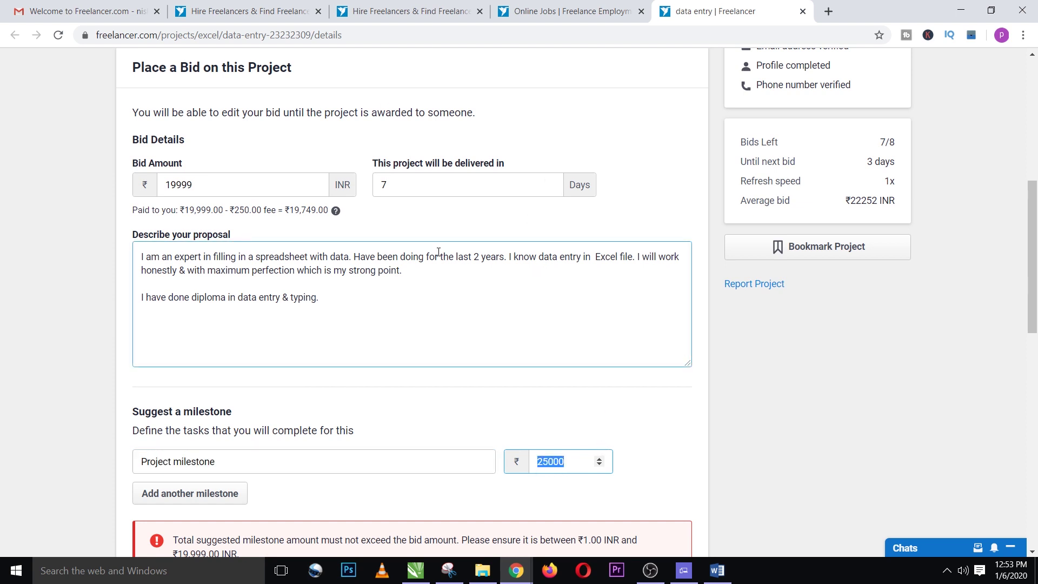
double_click(230, 184)
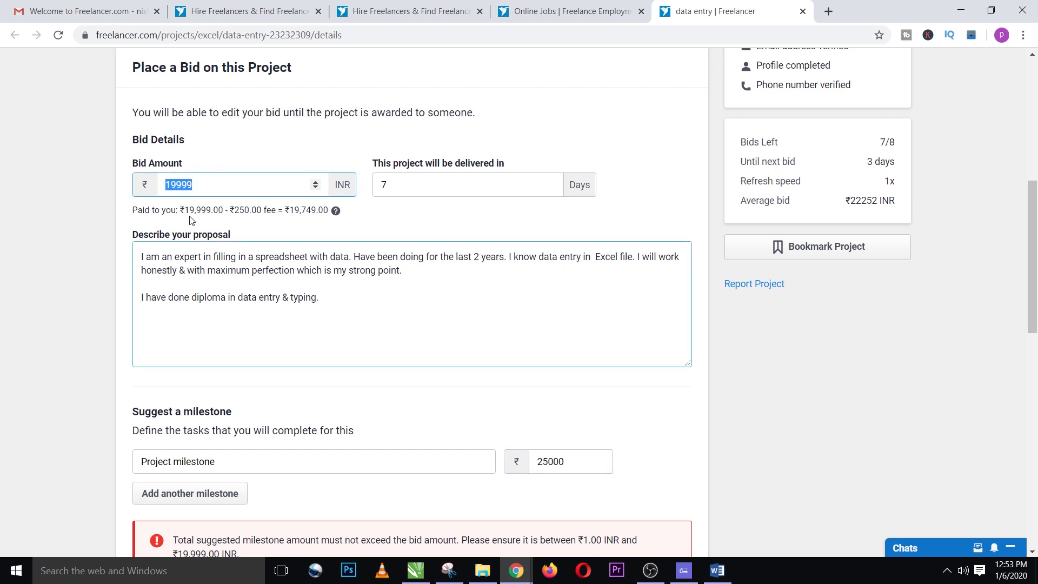
click(580, 463)
double_click(580, 463)
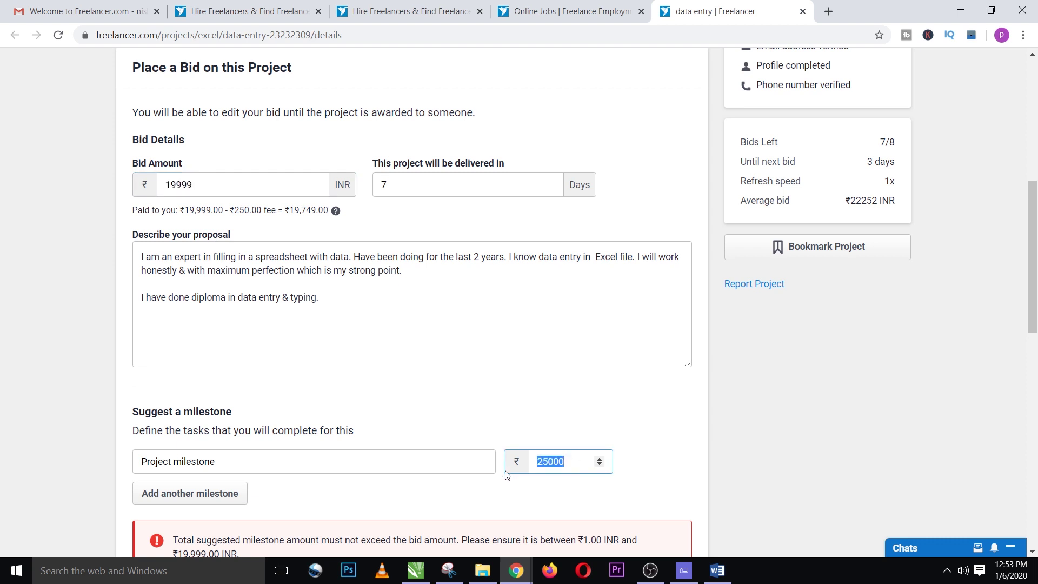
scroll(392, 248, down, 2)
scroll(359, 292, up, 2)
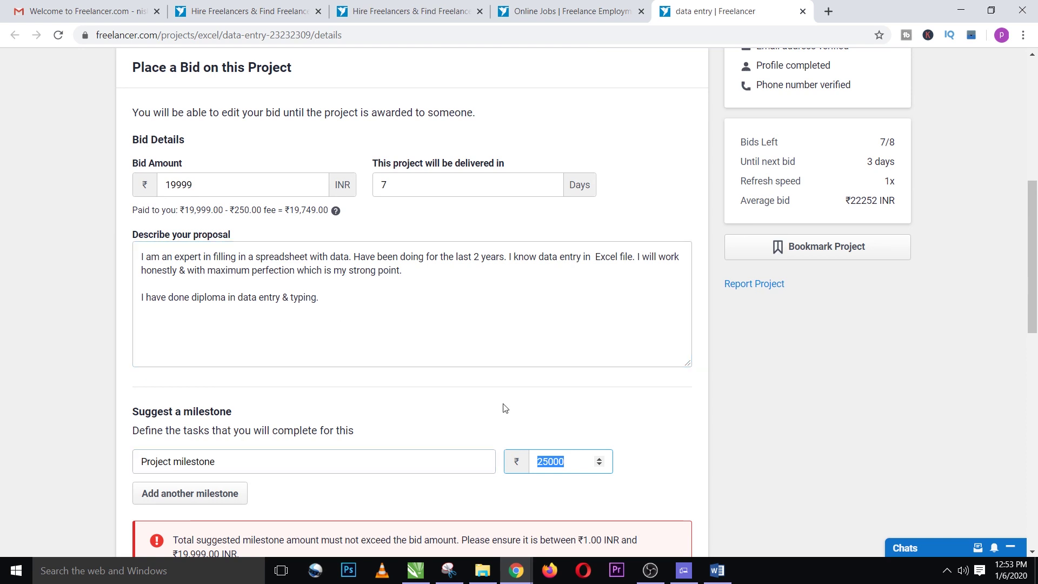
scroll(436, 392, down, 3)
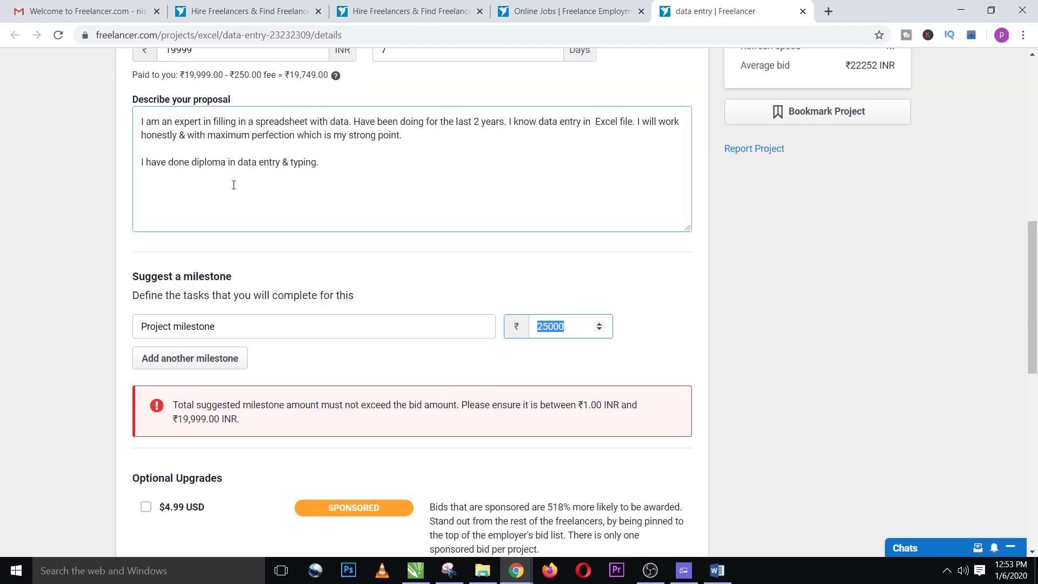
scroll(412, 389, up, 1)
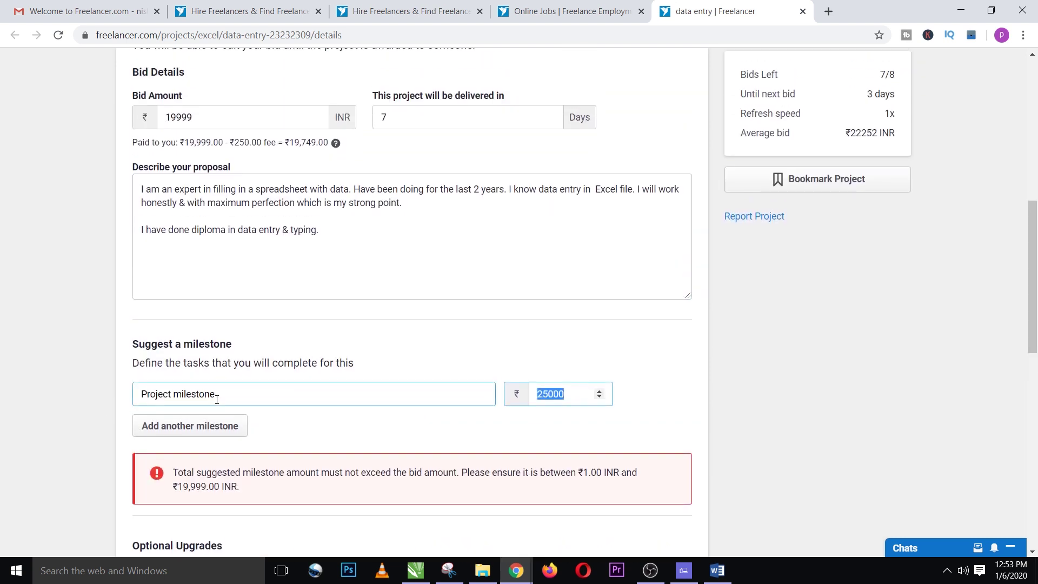
click(540, 393)
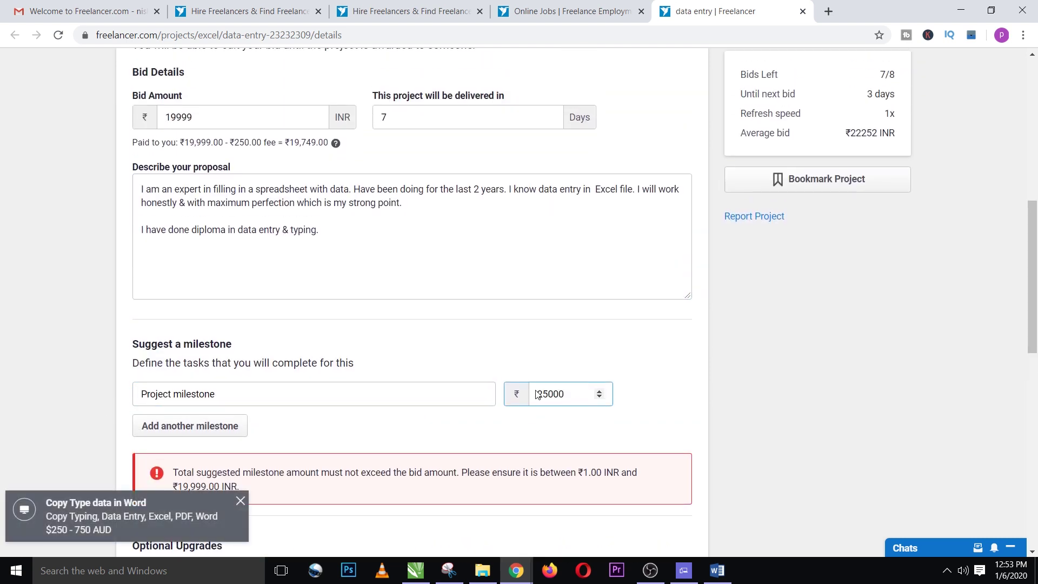
Step: Lower the bid amount to 19997 INR
click(173, 124)
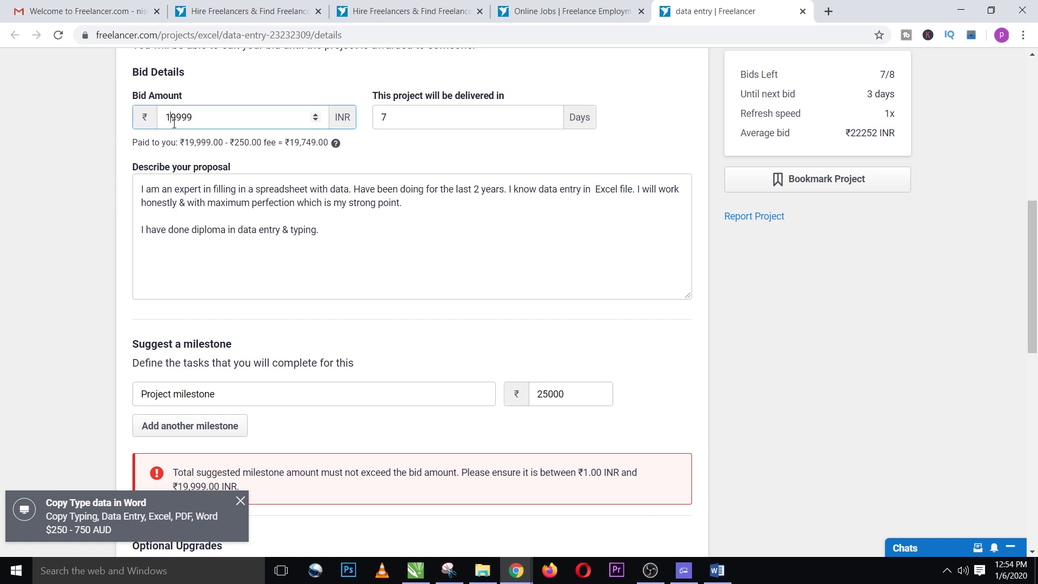
key(Down)
key(Down)
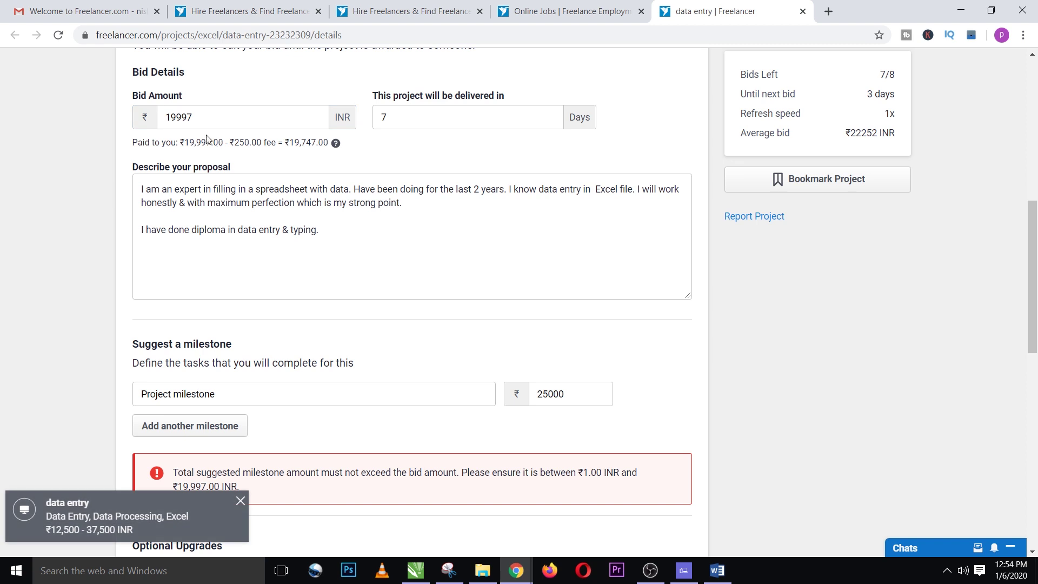
Step: Examine the payout line under the bid amount, comparing the bid, the fee and the sum paid out
drag(127, 146, 155, 152)
click(164, 145)
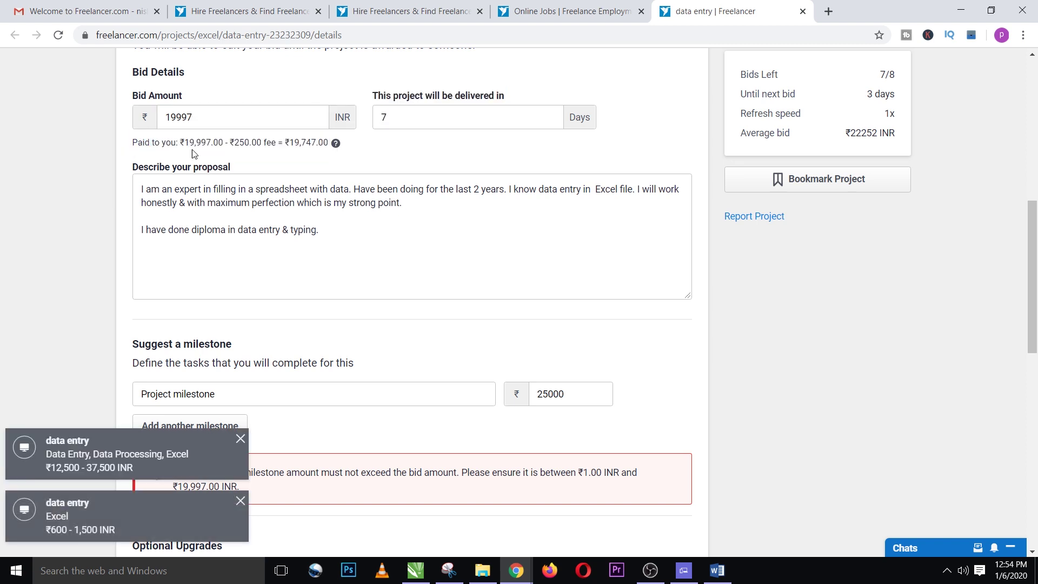
drag(211, 145, 195, 145)
click(251, 143)
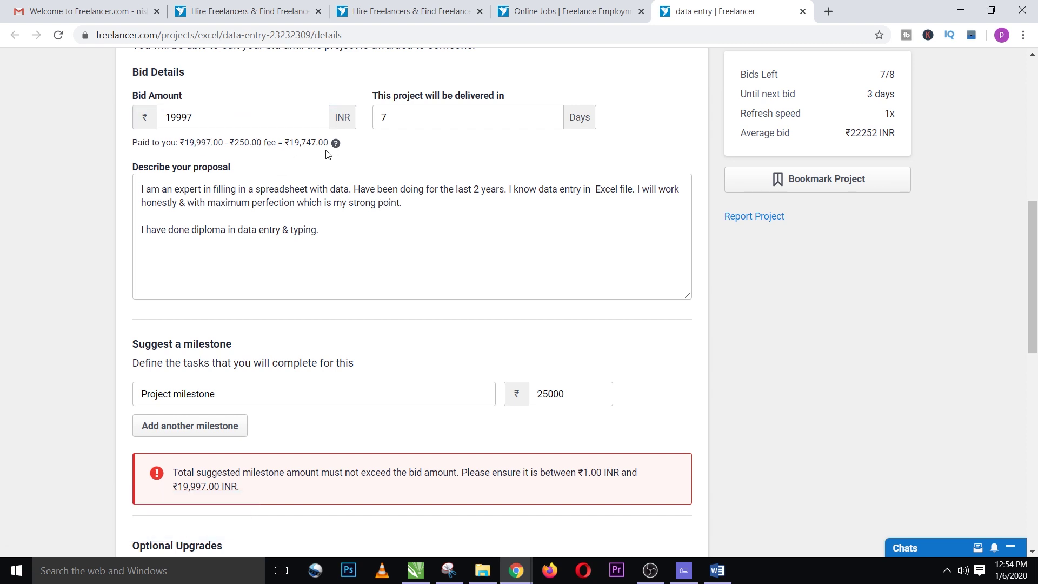
drag(315, 145, 193, 135)
click(193, 115)
click(192, 139)
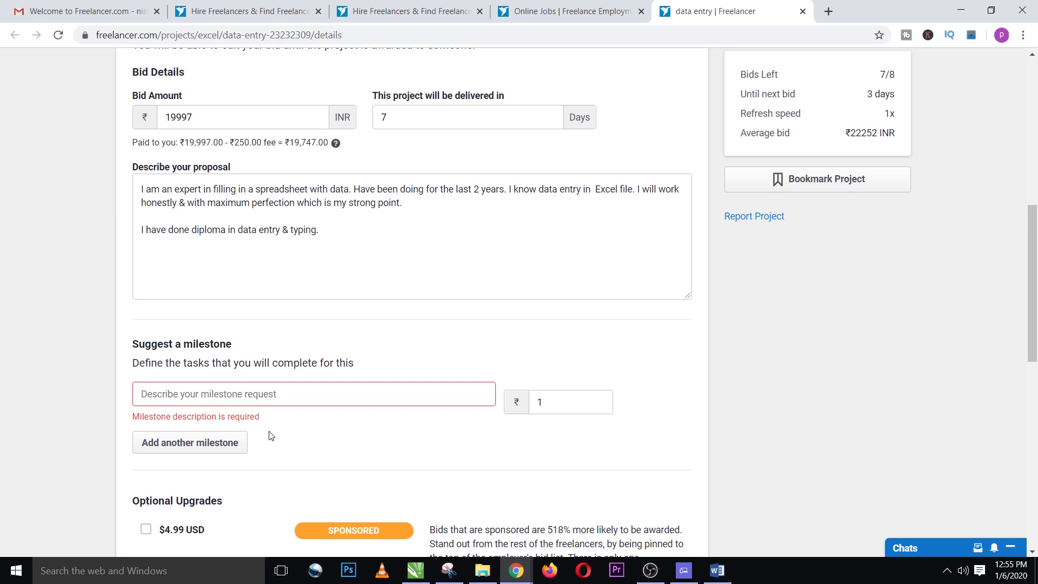
Step: Describe the first suggested milestone as "after accepting the job" and set its amount to 5000 INR
text(after)
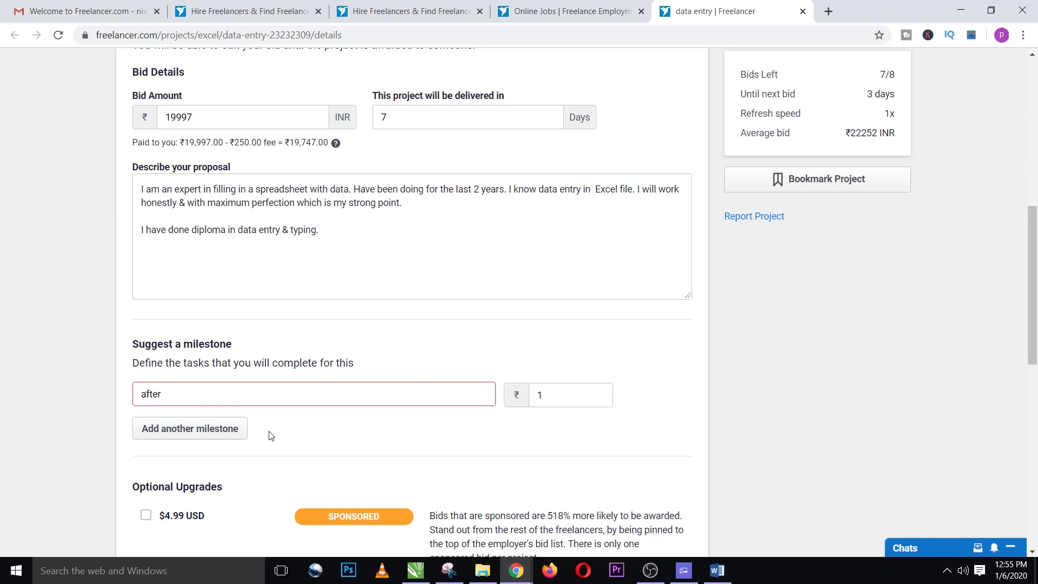
text( accepting the job)
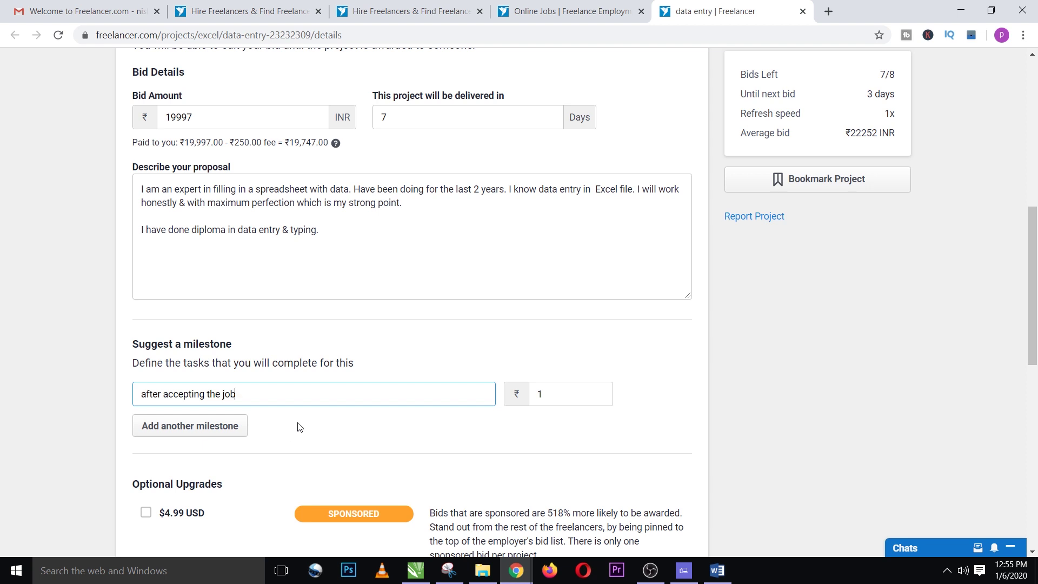
double_click(539, 394)
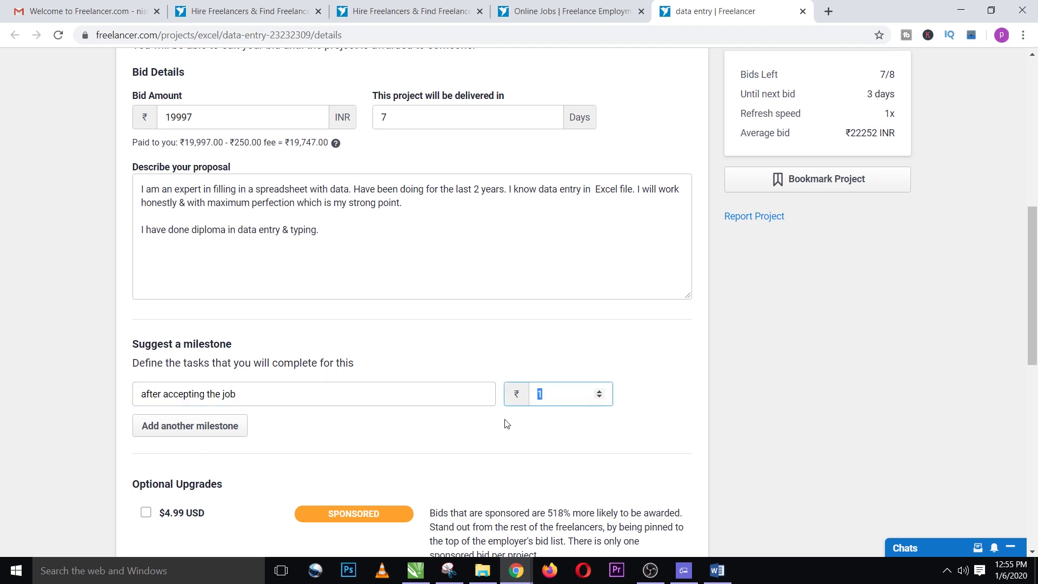
text(65)
key(BackSpace)
key(BackSpace)
text(50)
click(738, 408)
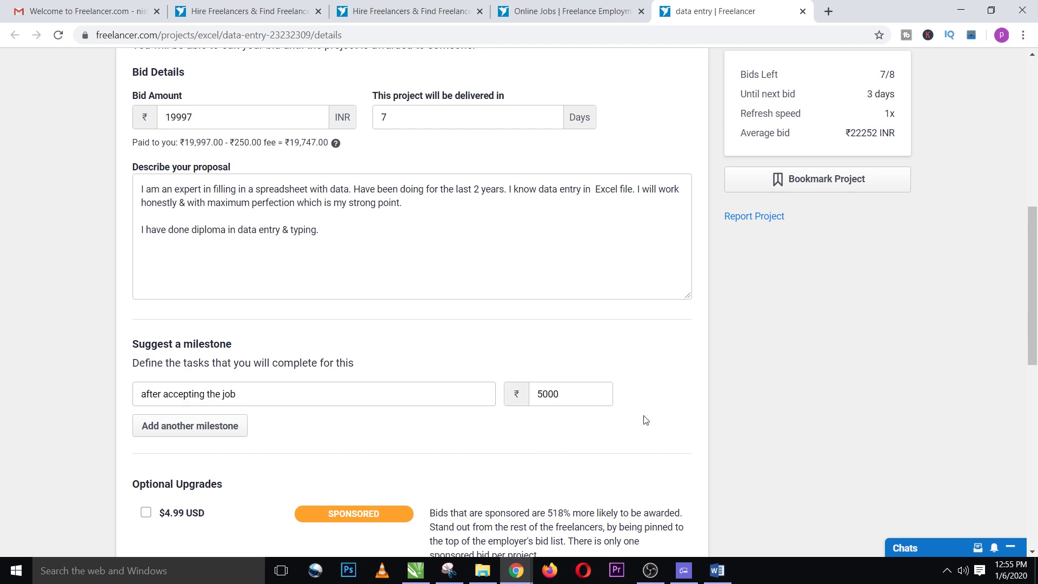
Step: Add a second milestone described as "after completing half job" with an amount of 5000 INR
click(191, 430)
click(218, 427)
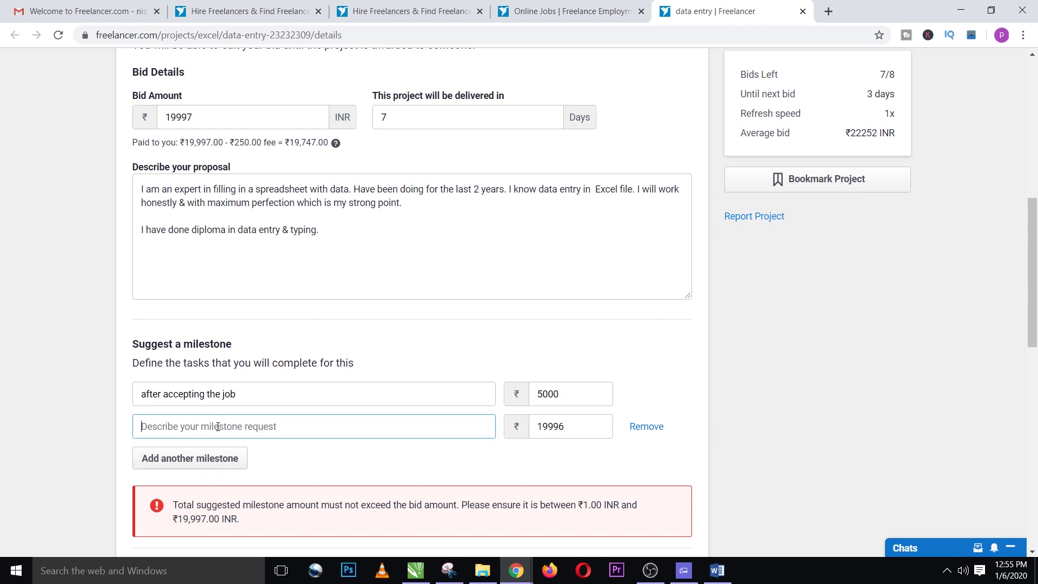
text(af)
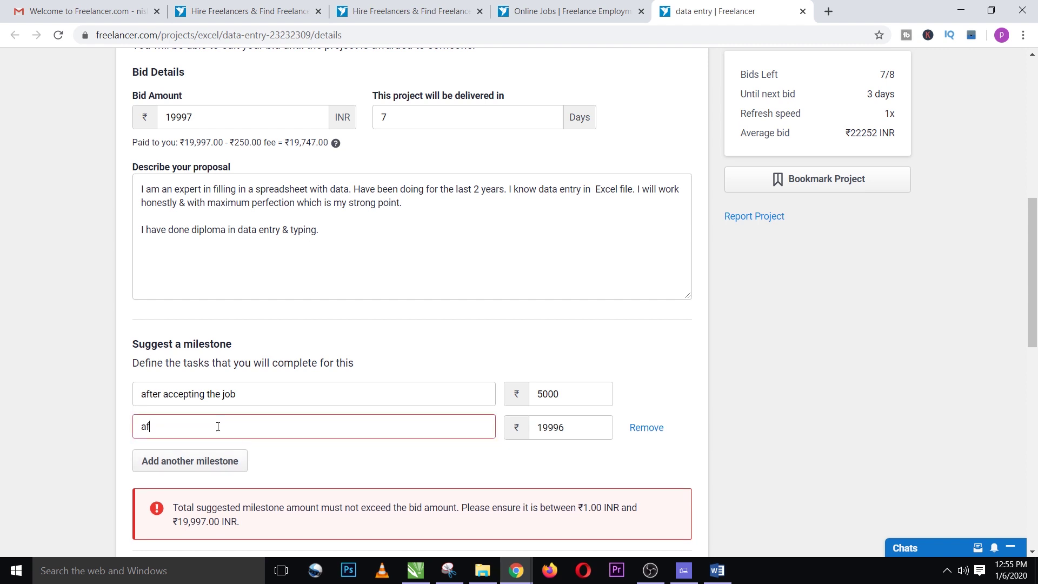
text(ter completing the j)
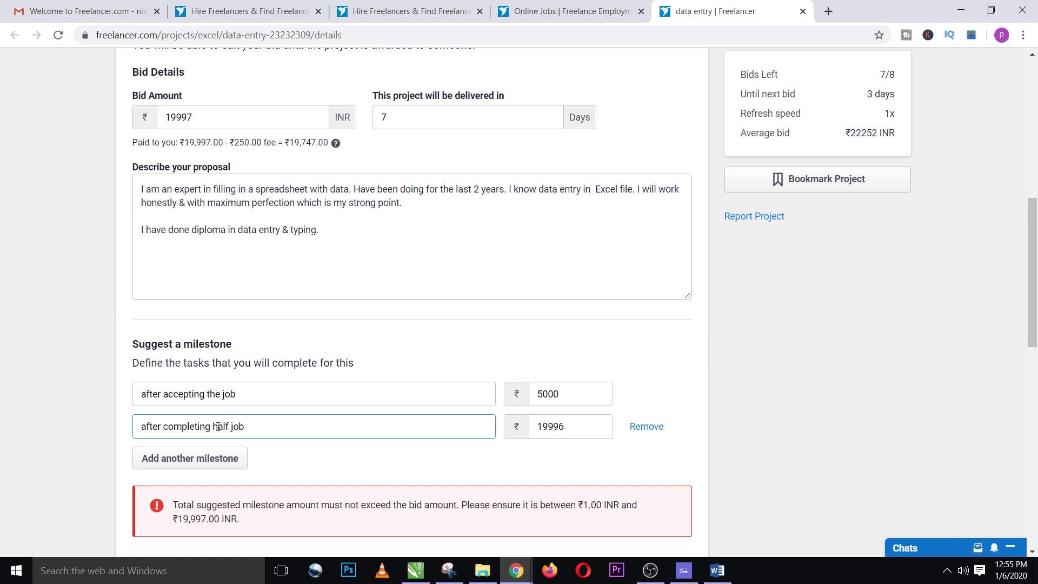
key(Tab)
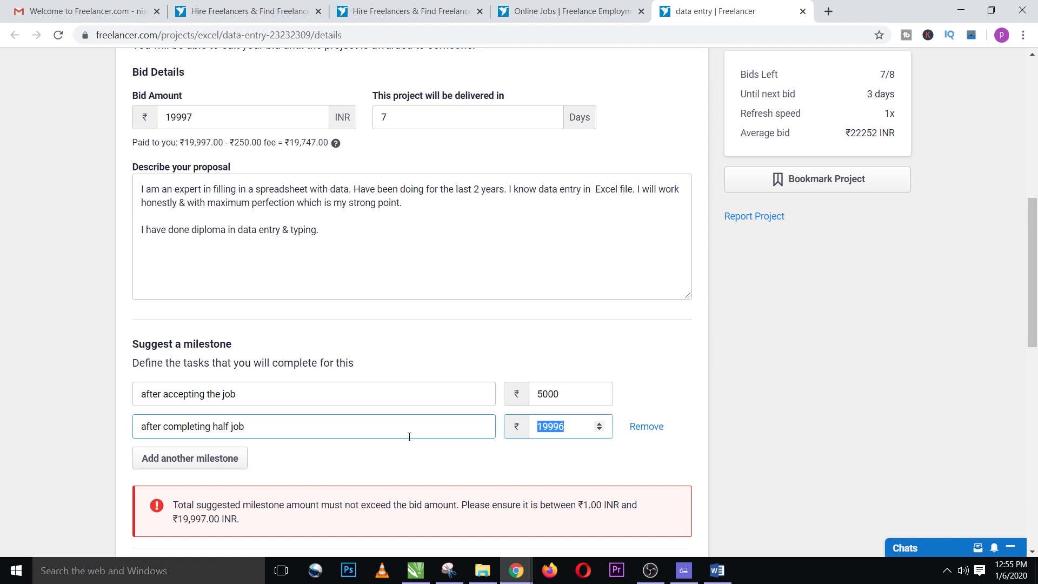
text(5000)
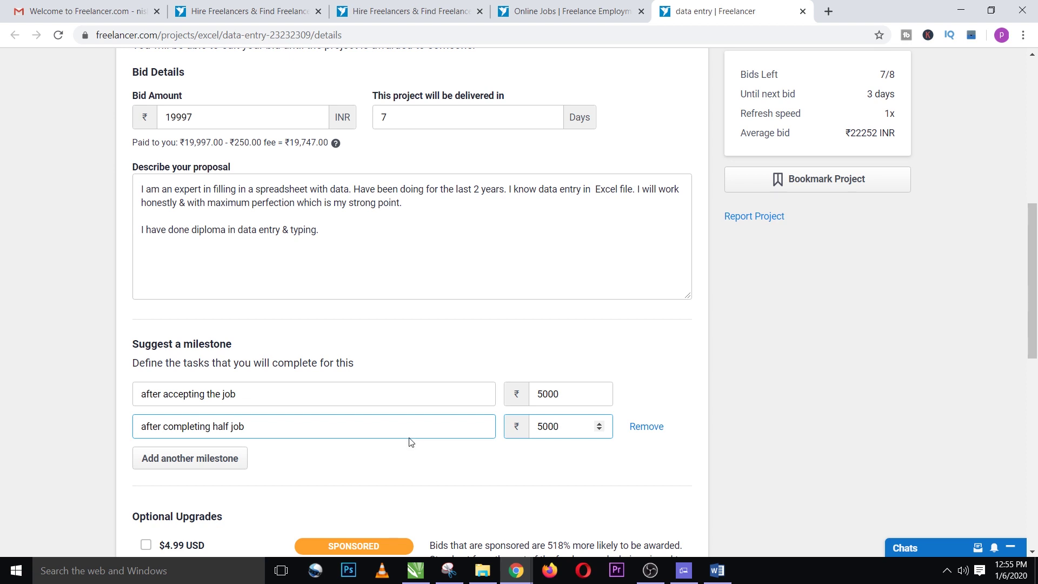
Step: Add a third milestone described as "After finishing the job"
click(184, 460)
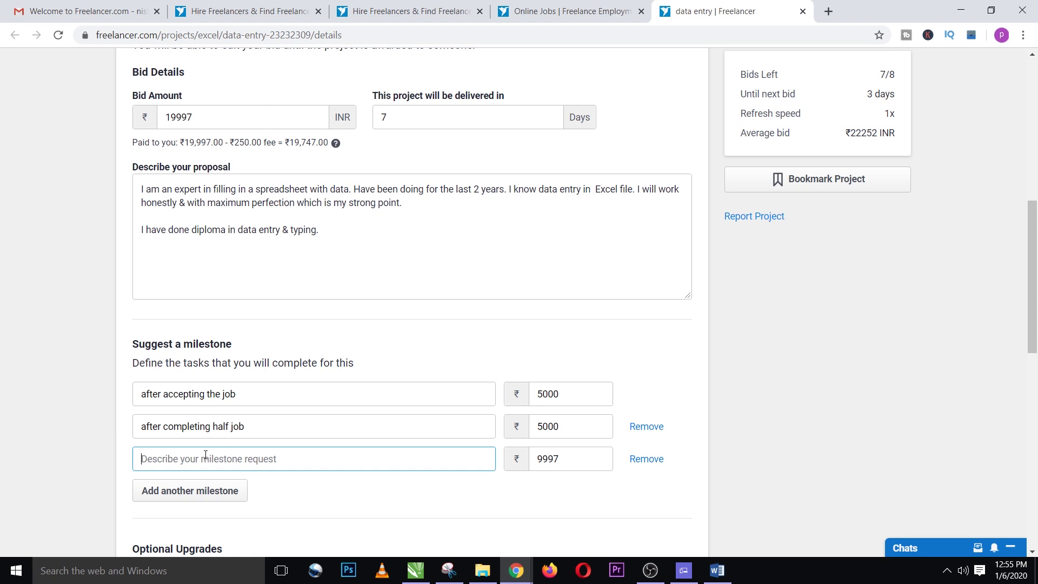
text(After )
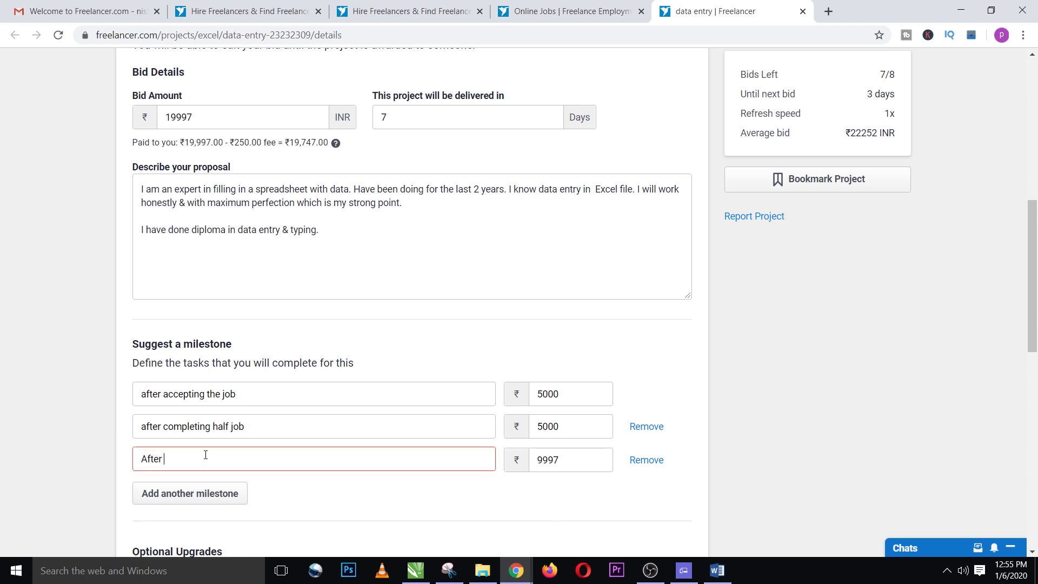
text(finishing the job)
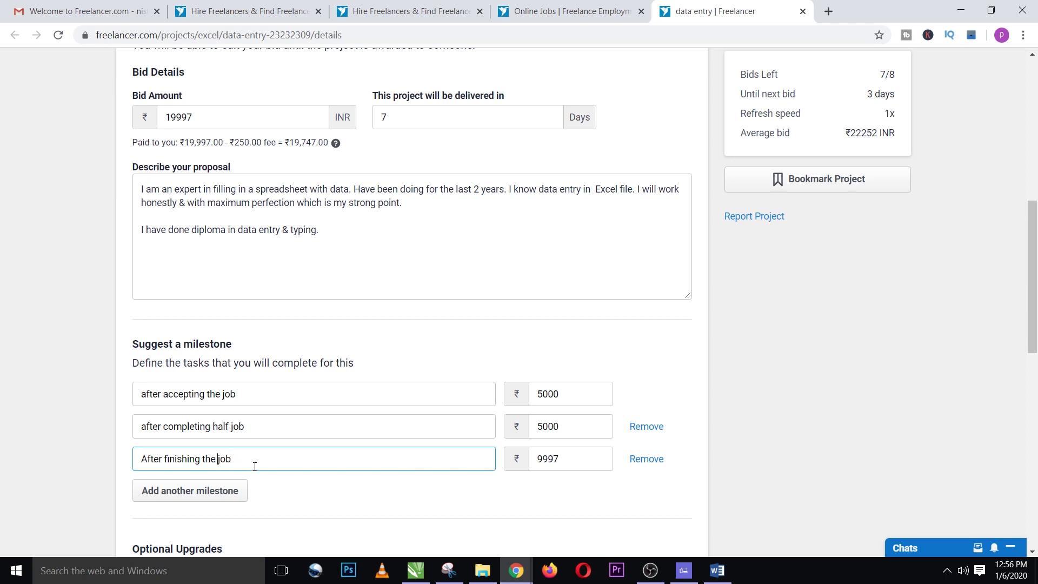
key(Tab)
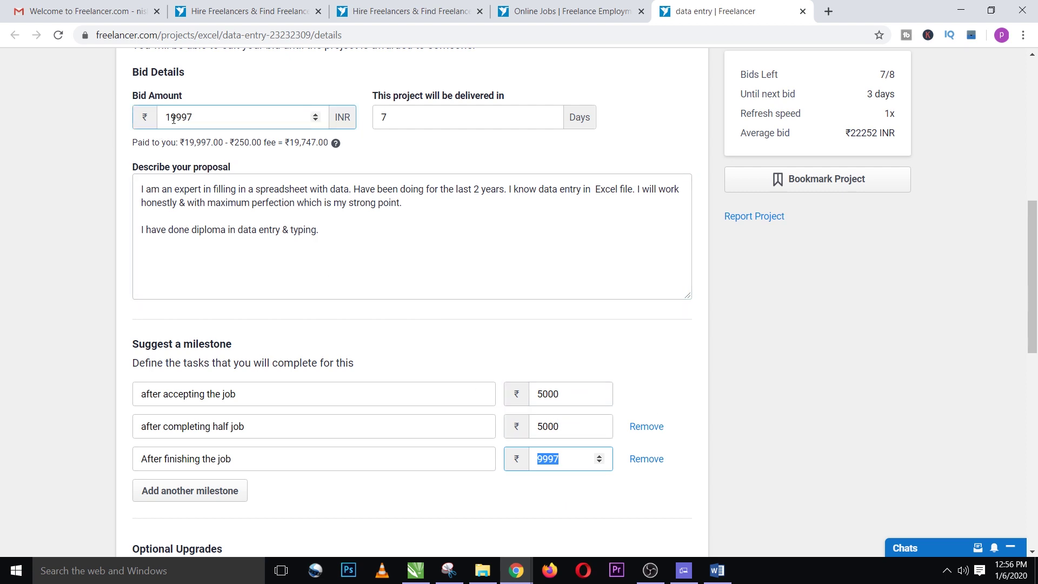
Step: Raise the bid amount to 20000 INR
click(212, 129)
scroll(214, 130, up, 3)
text(20)
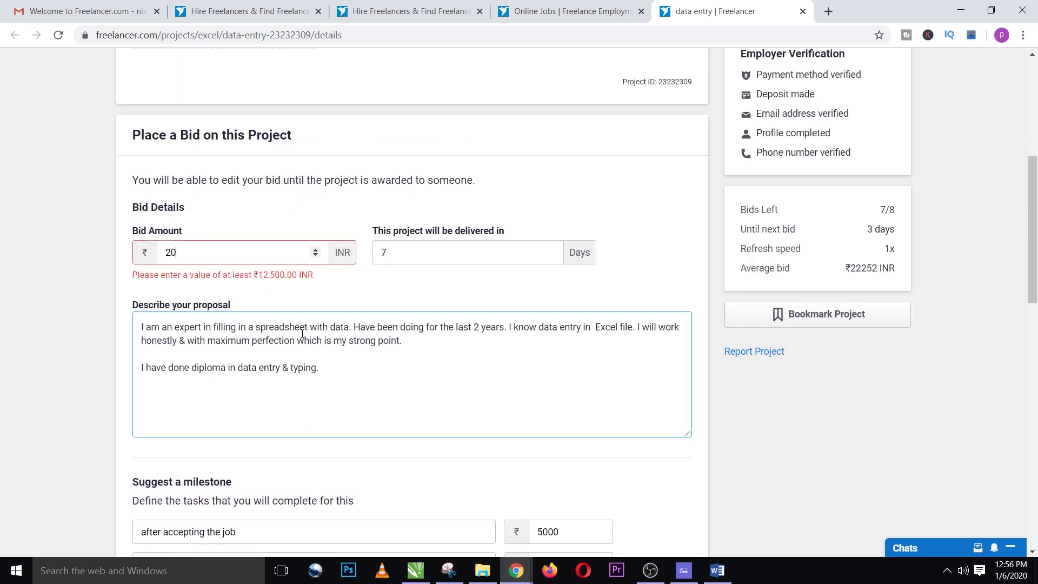
text(00)
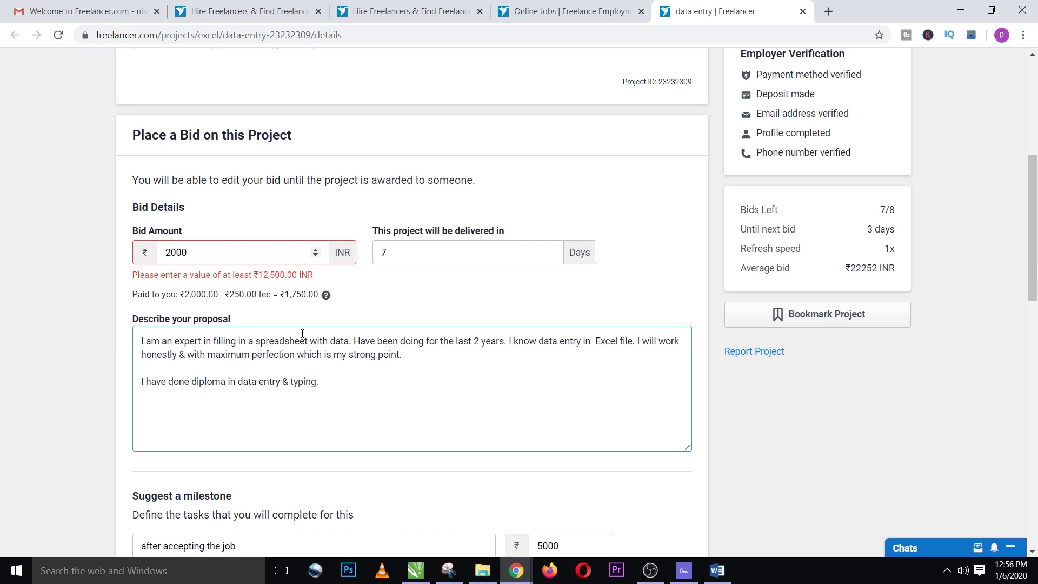
text(0)
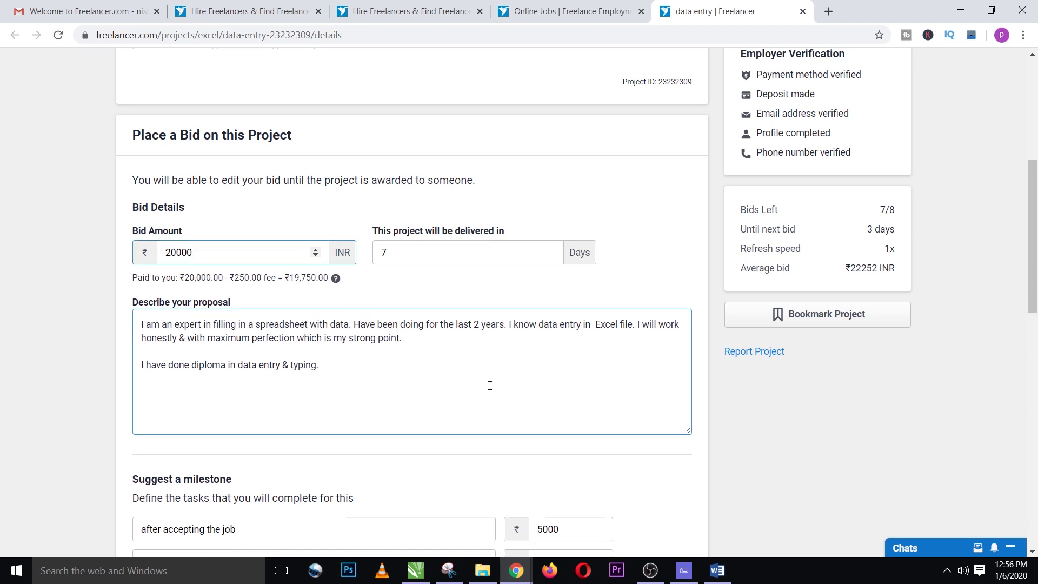
Step: Set the amount of the "After finishing the job" milestone to 10000 INR
scroll(490, 386, down, 4)
double_click(537, 392)
text(10000)
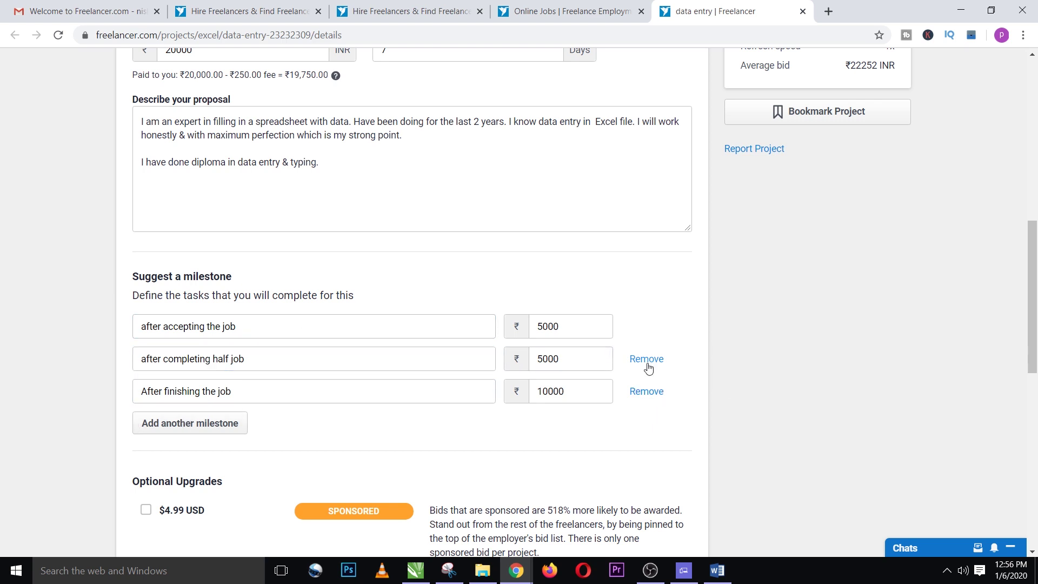
Step: Check the completed bid form without selecting any optional upgrade, and place the bid
scroll(179, 357, down, 5)
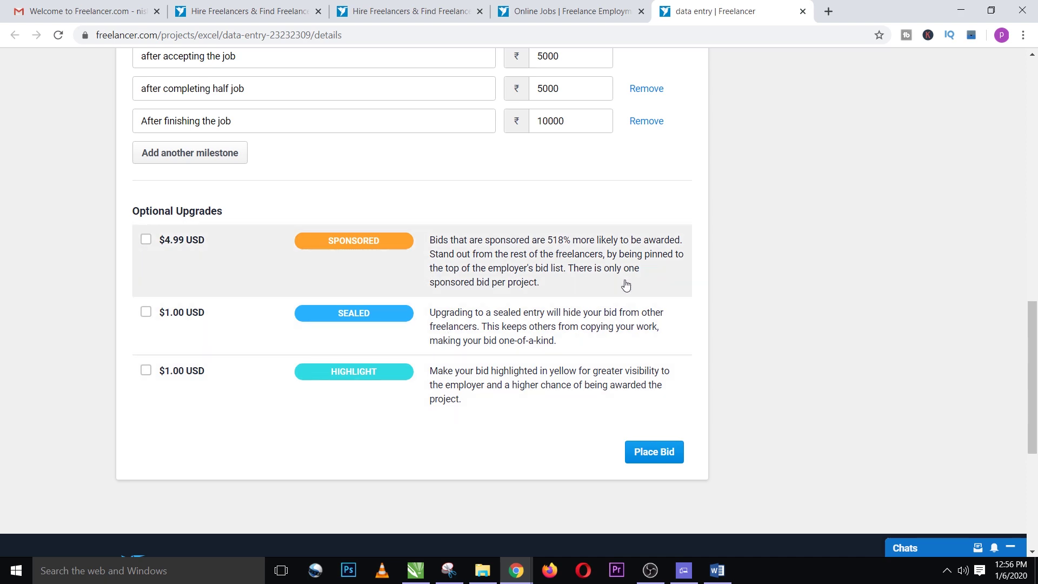
scroll(614, 274, up, 12)
scroll(614, 274, down, 15)
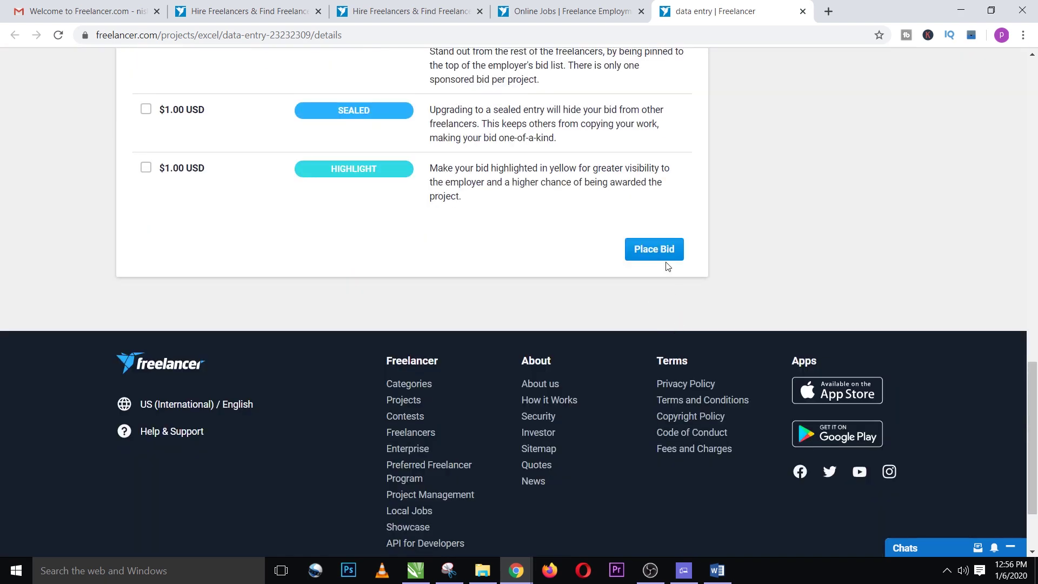
click(644, 251)
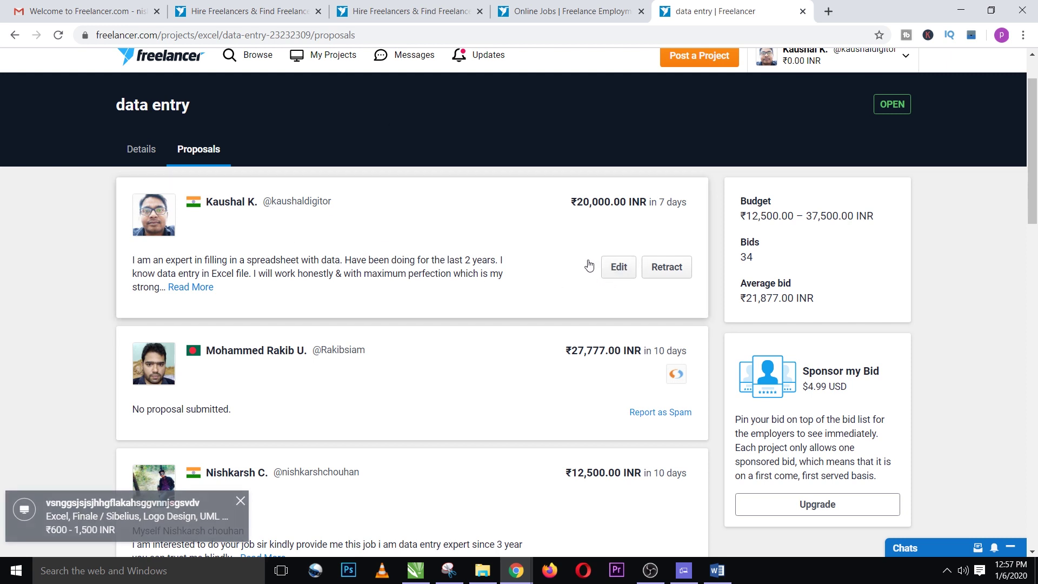
Step: Examine the submitted bid and the competing freelancers' proposals, amounts and delivery times, and glance at the project details
scroll(236, 233, down, 3)
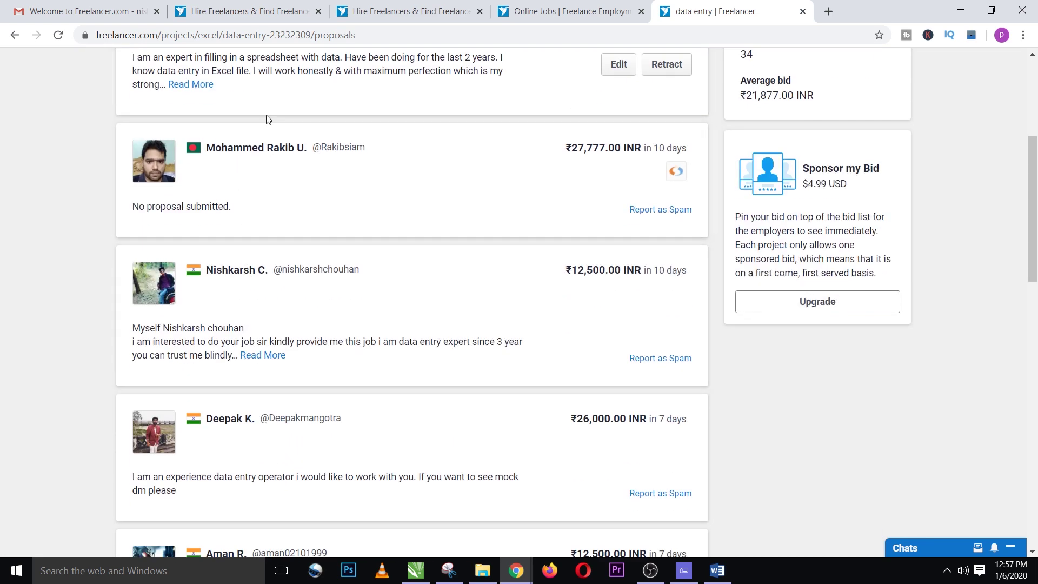
scroll(228, 354, up, 2)
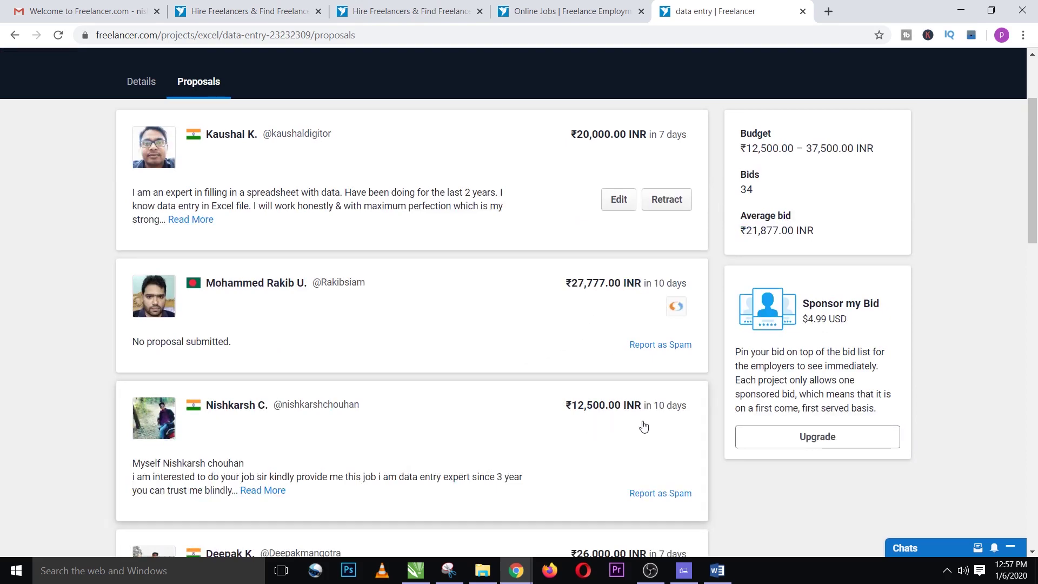
scroll(643, 427, down, 3)
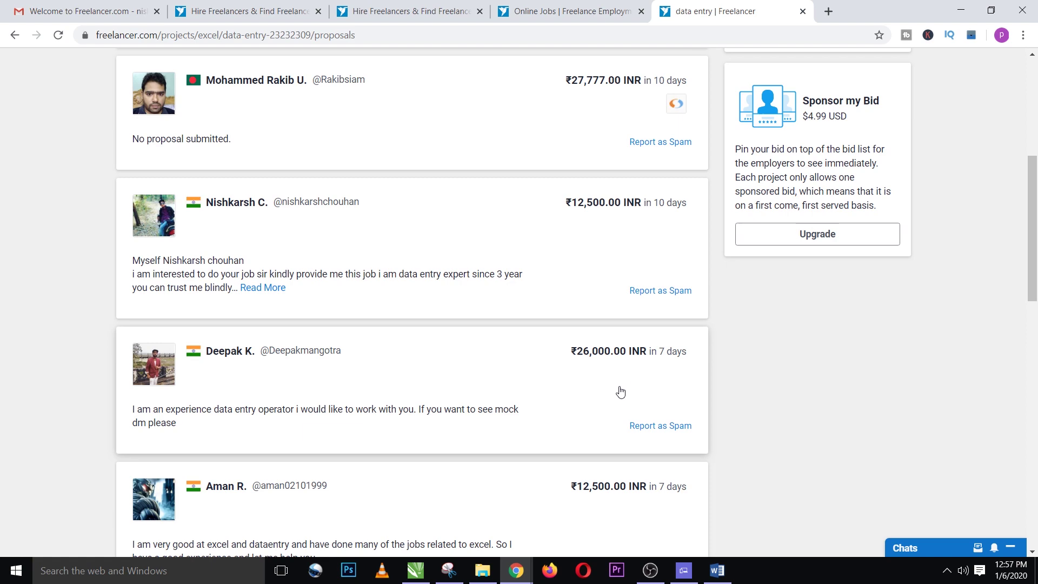
scroll(623, 389, down, 2)
scroll(620, 370, down, 3)
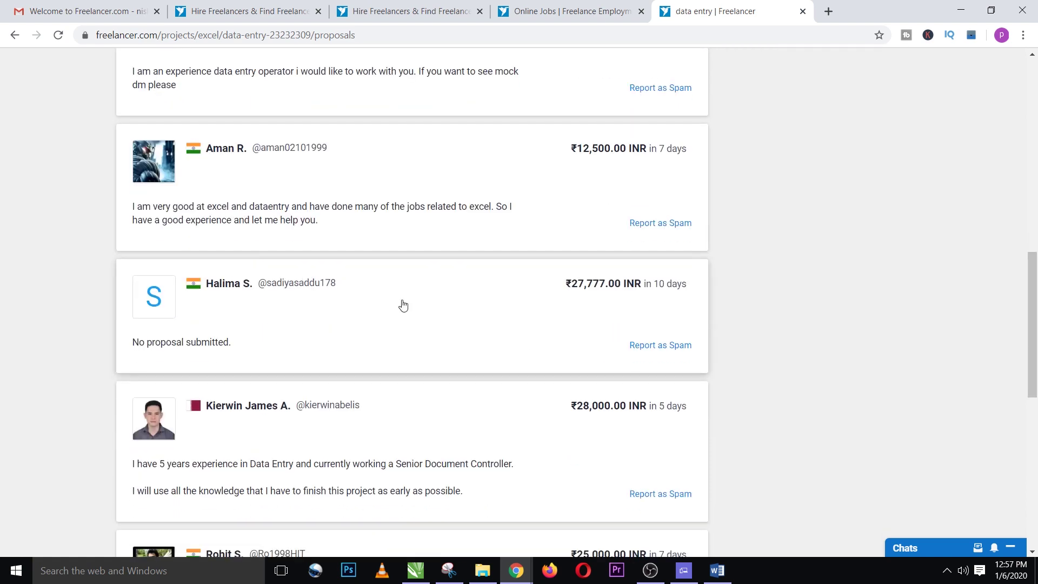
scroll(584, 289, down, 4)
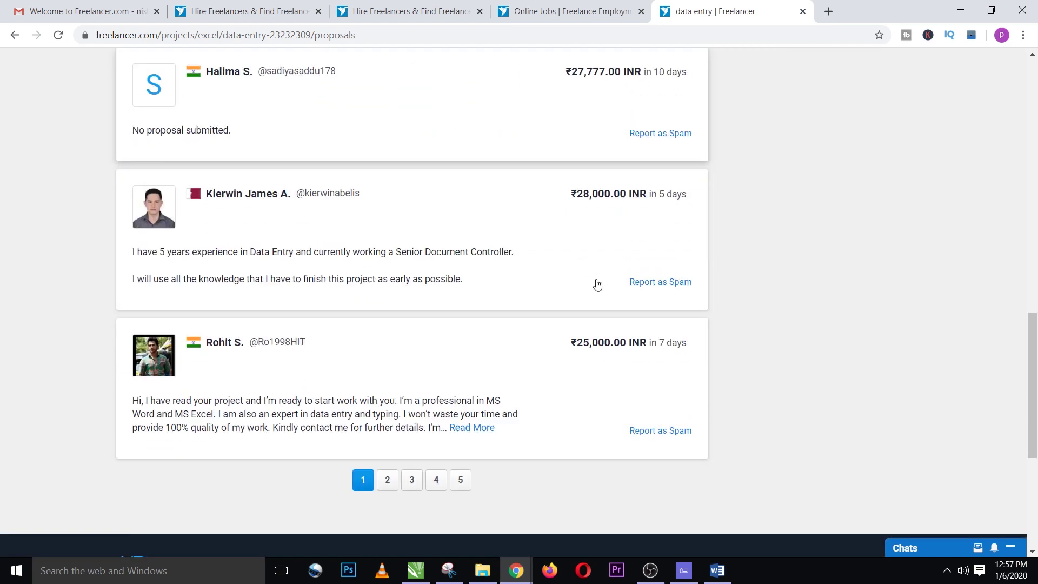
scroll(417, 219, up, 2)
scroll(388, 254, up, 10)
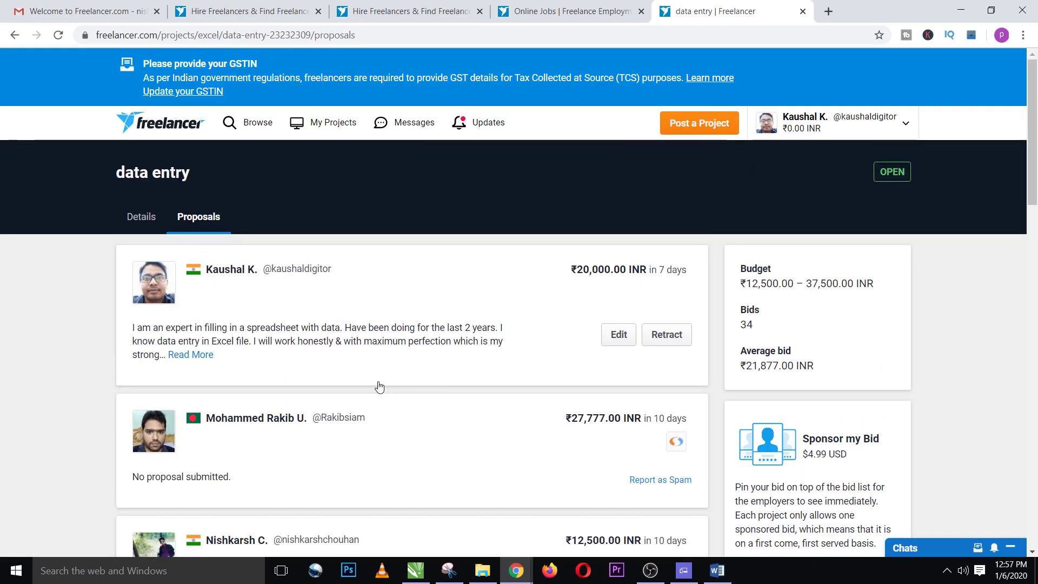
click(138, 220)
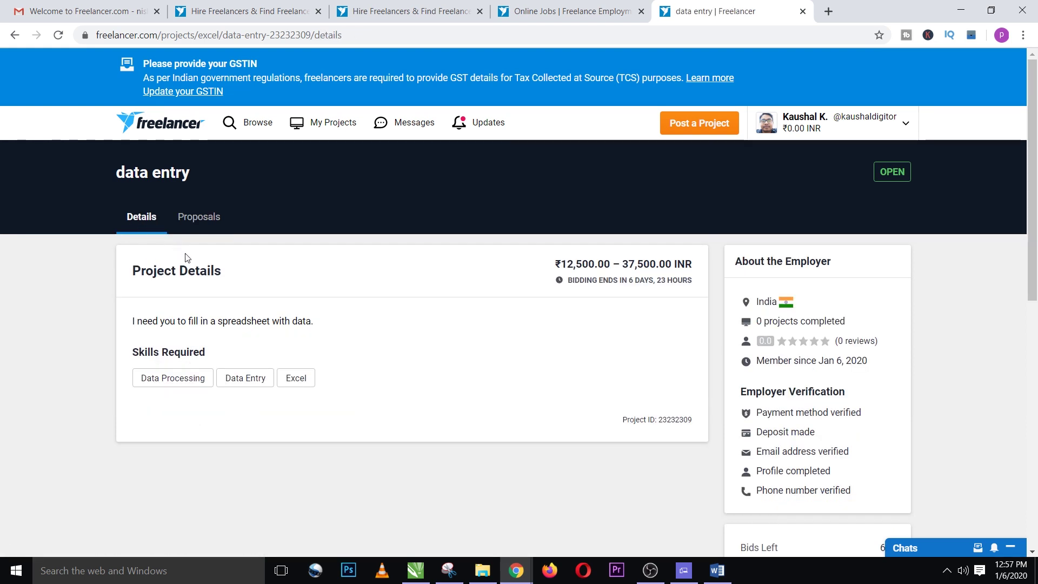
click(194, 223)
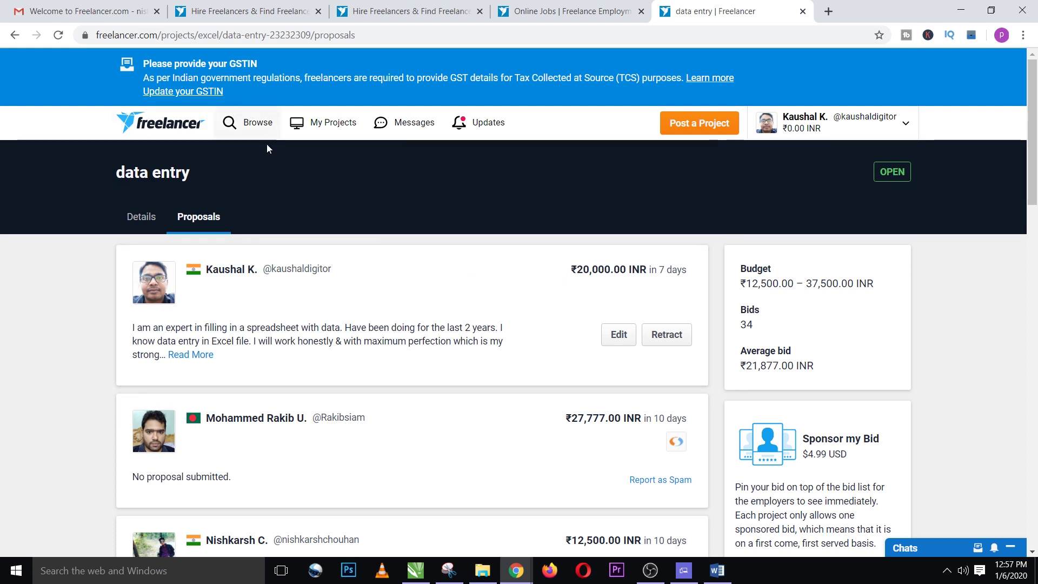
Step: Go to the account dashboard and check the remaining bids in the Bid Summary
click(158, 126)
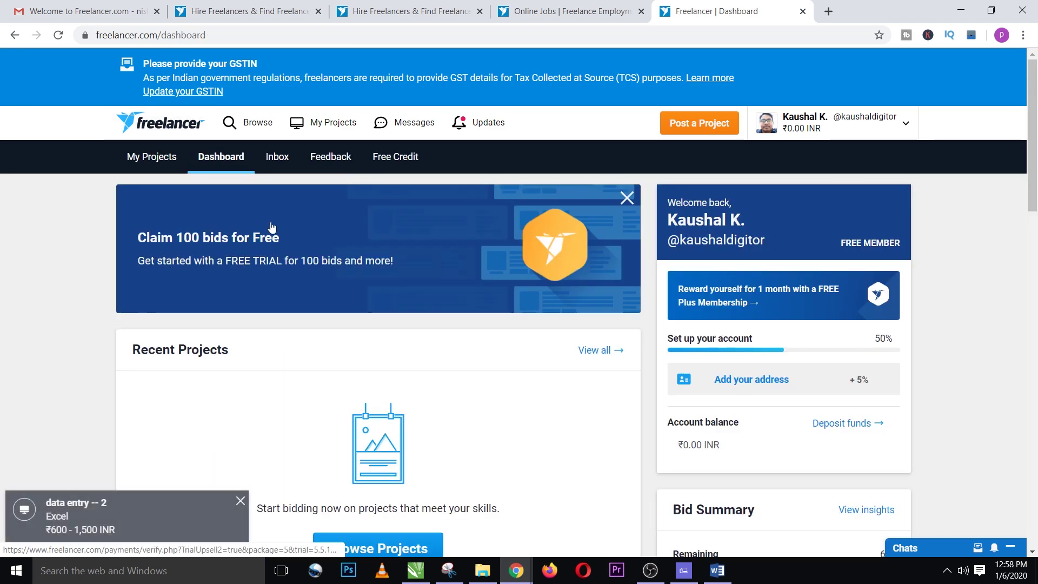
scroll(809, 349, down, 3)
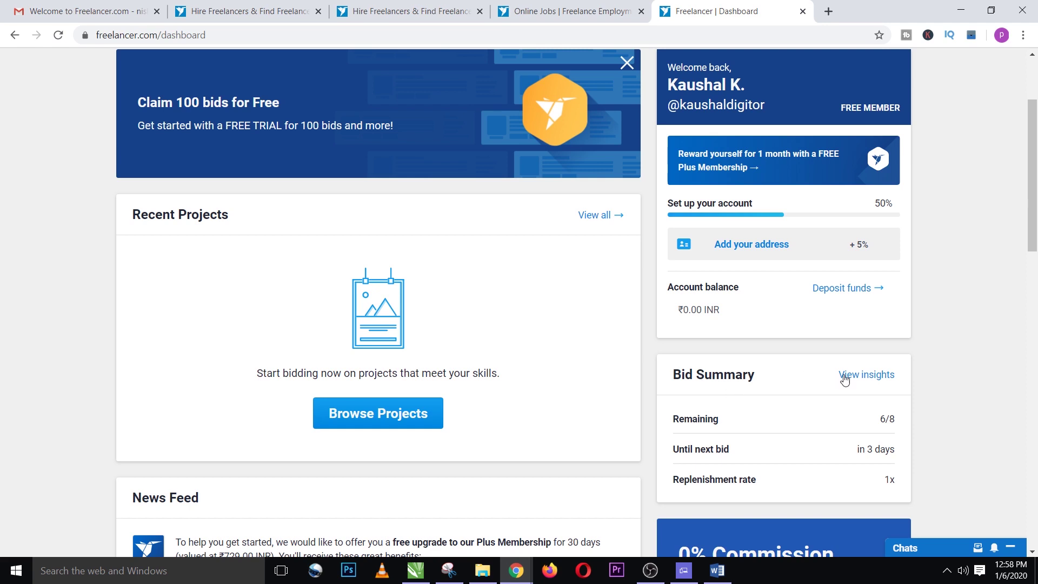
double_click(882, 420)
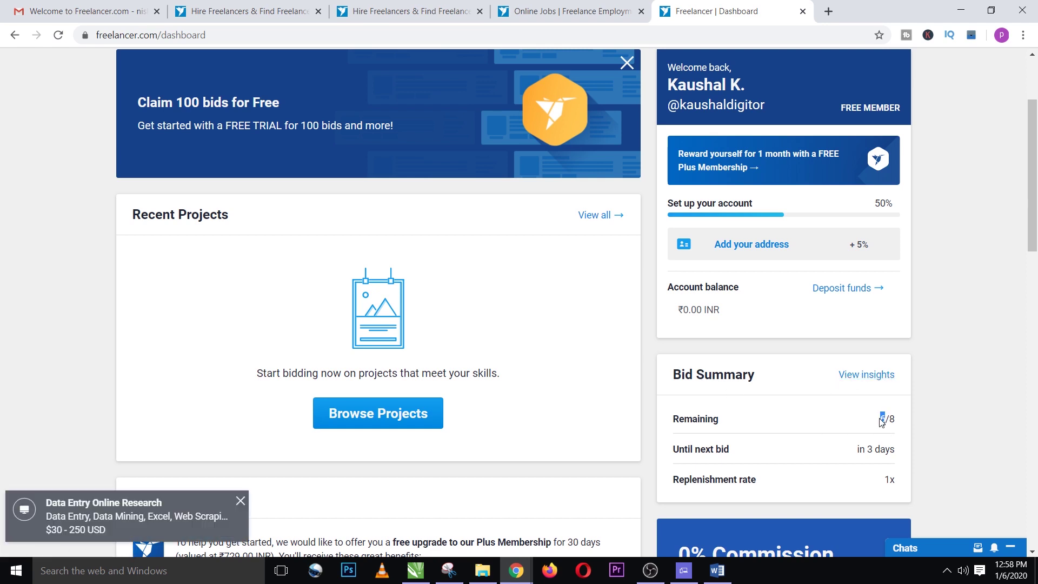
drag(891, 421, 841, 429)
click(874, 427)
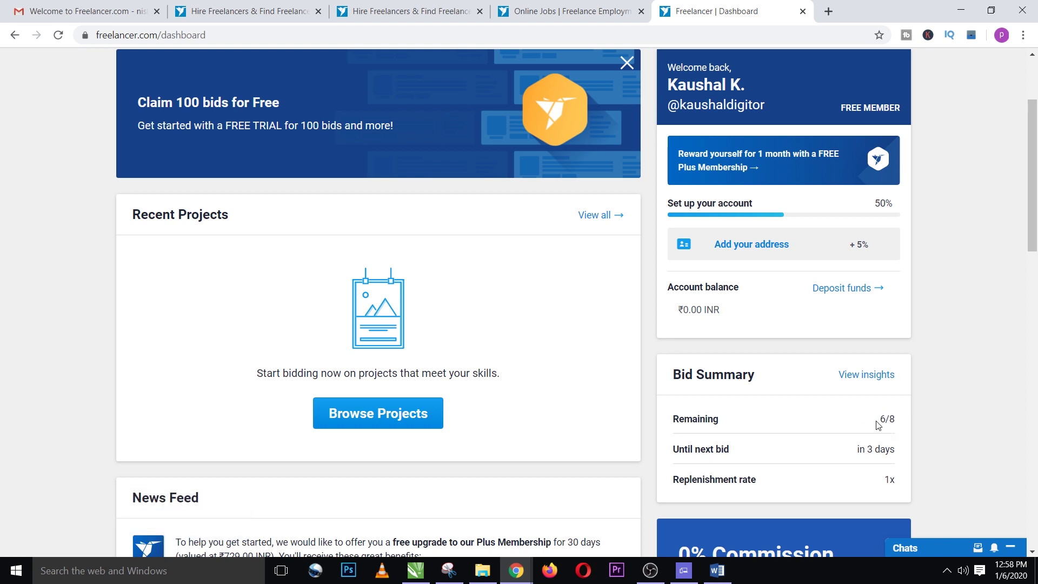
scroll(627, 383, up, 3)
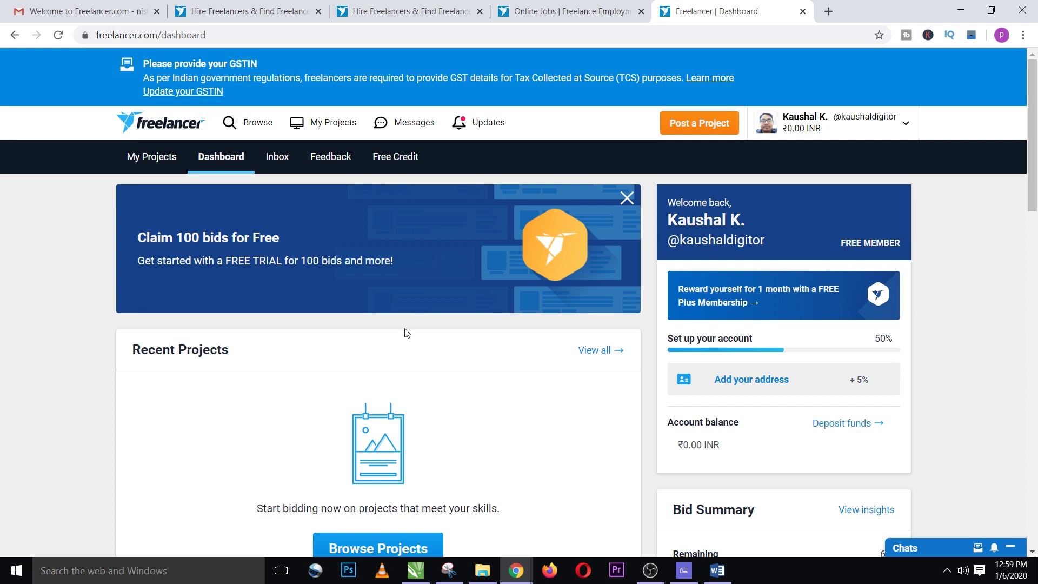
Step: Show all own projects and check the bid amount and number of bids for the data entry project under Active Bids
click(336, 124)
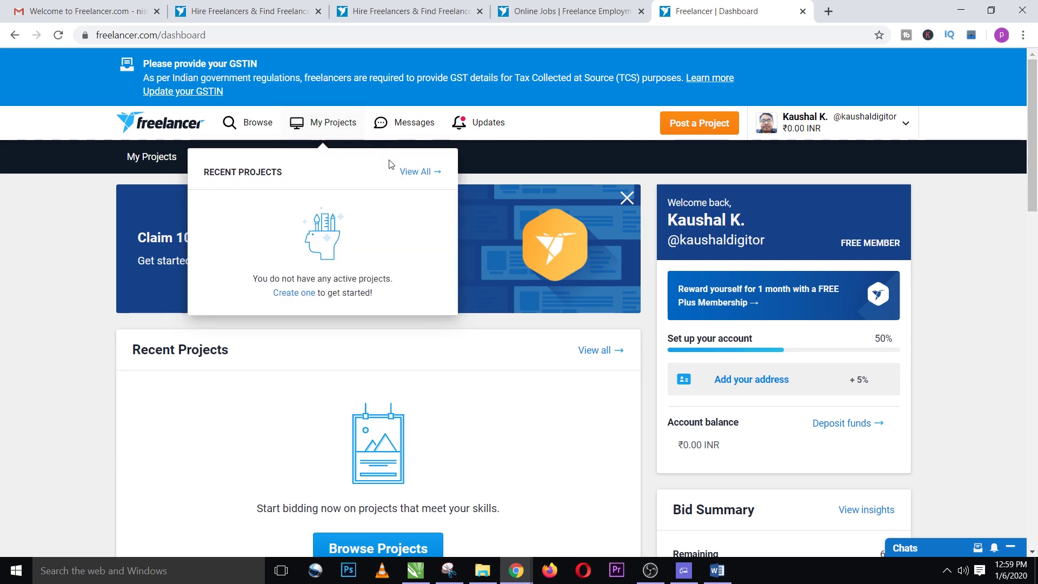
click(409, 172)
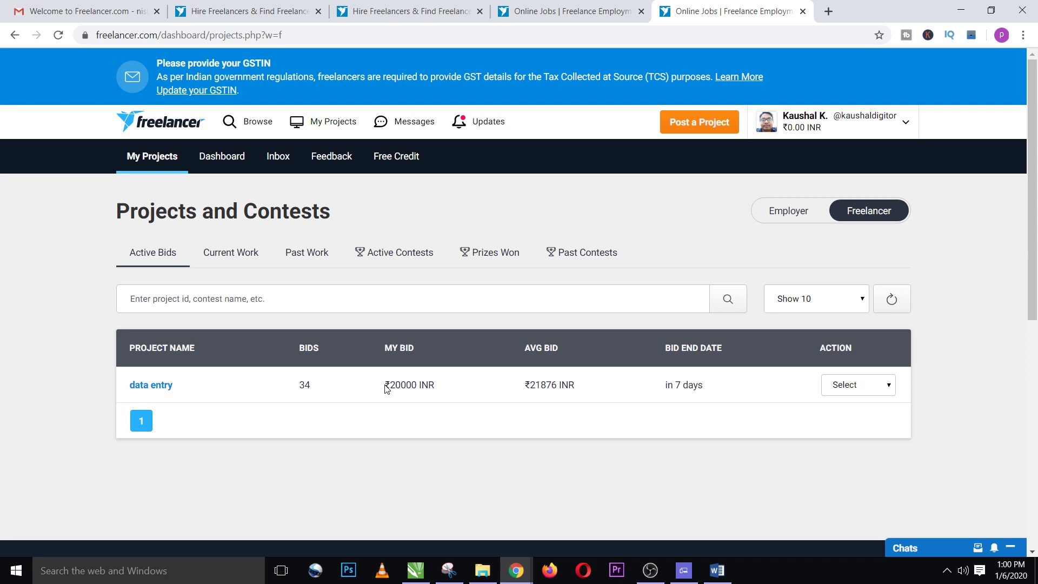
drag(392, 385, 430, 386)
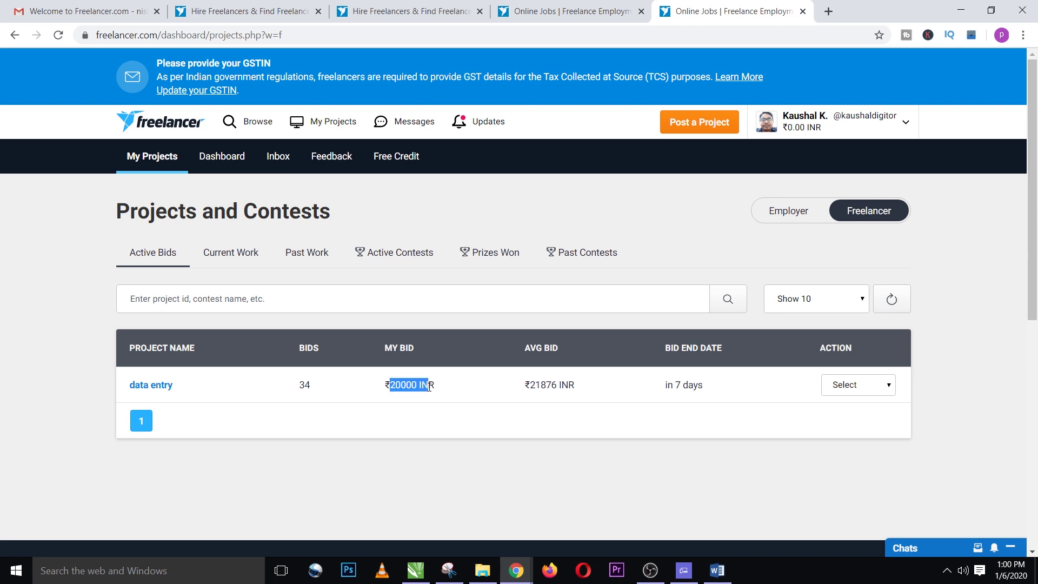
double_click(302, 386)
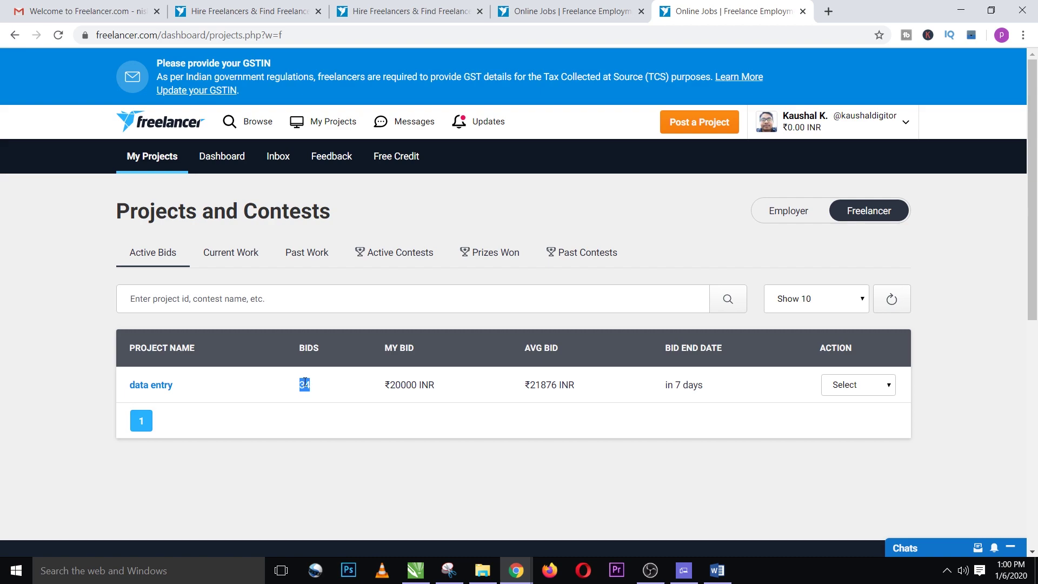